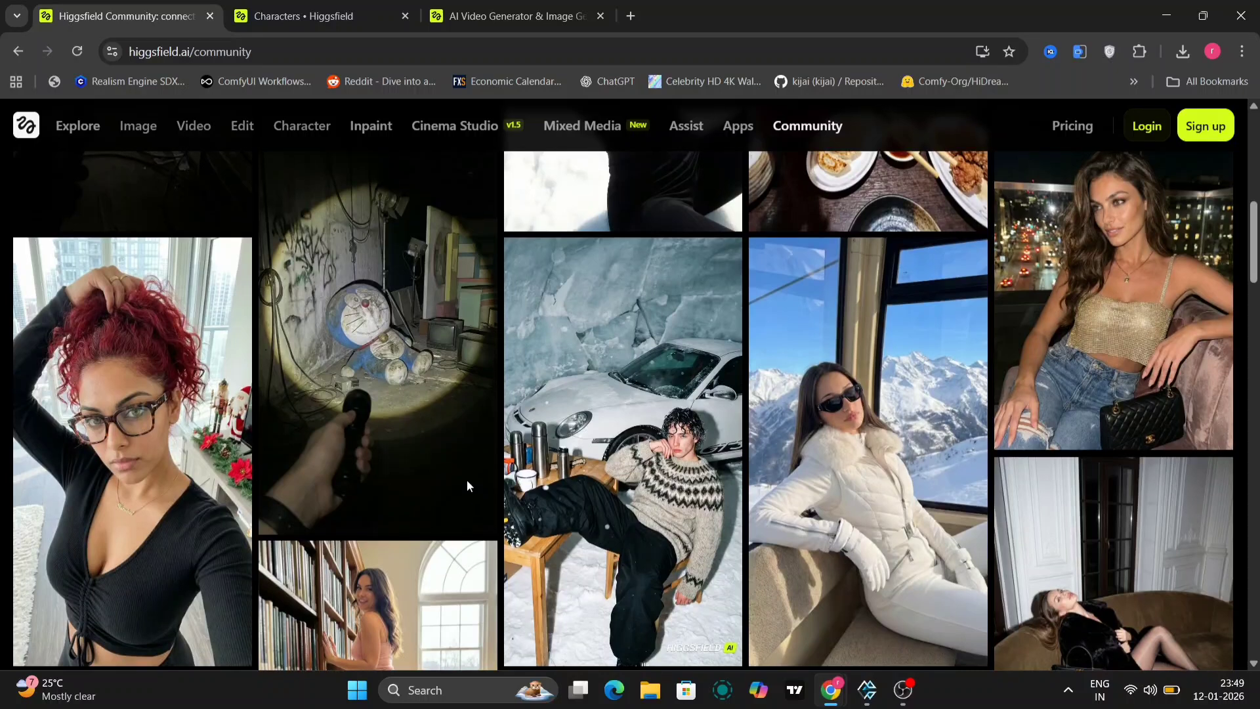
Examine the community gallery, viewing the generation details of the portrait of the woman in a white ski outfit.
click(848, 487)
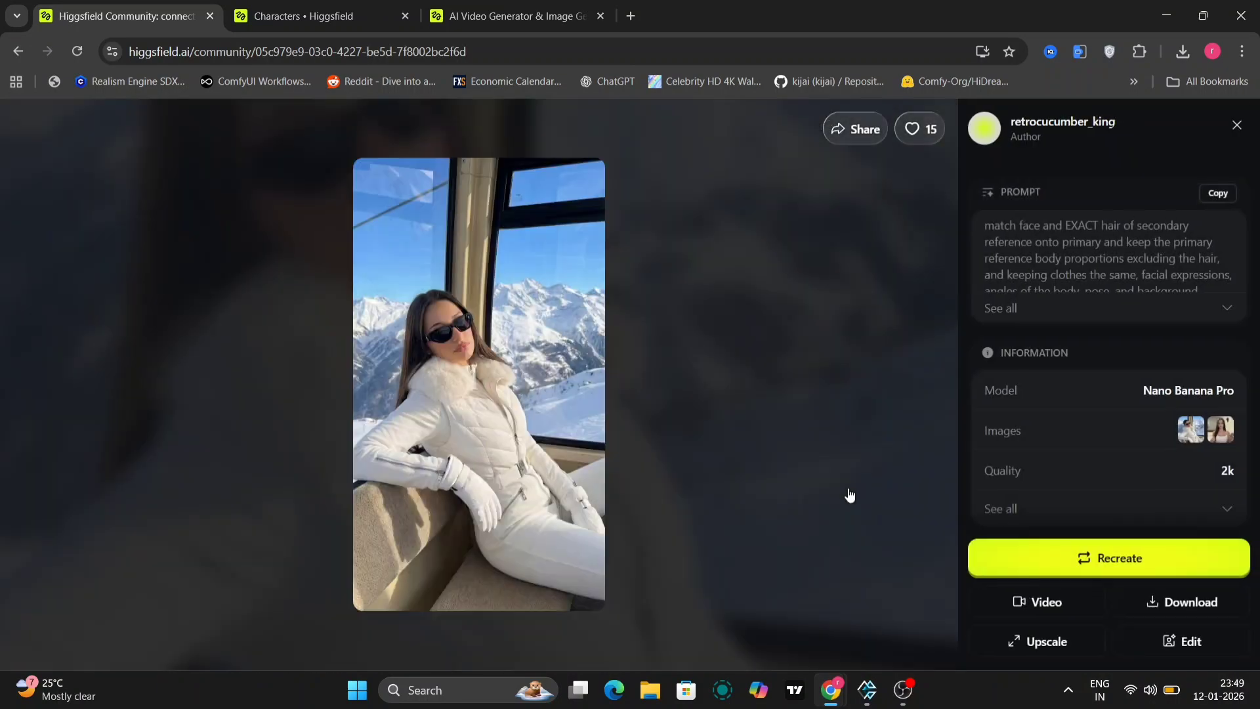
click(1227, 136)
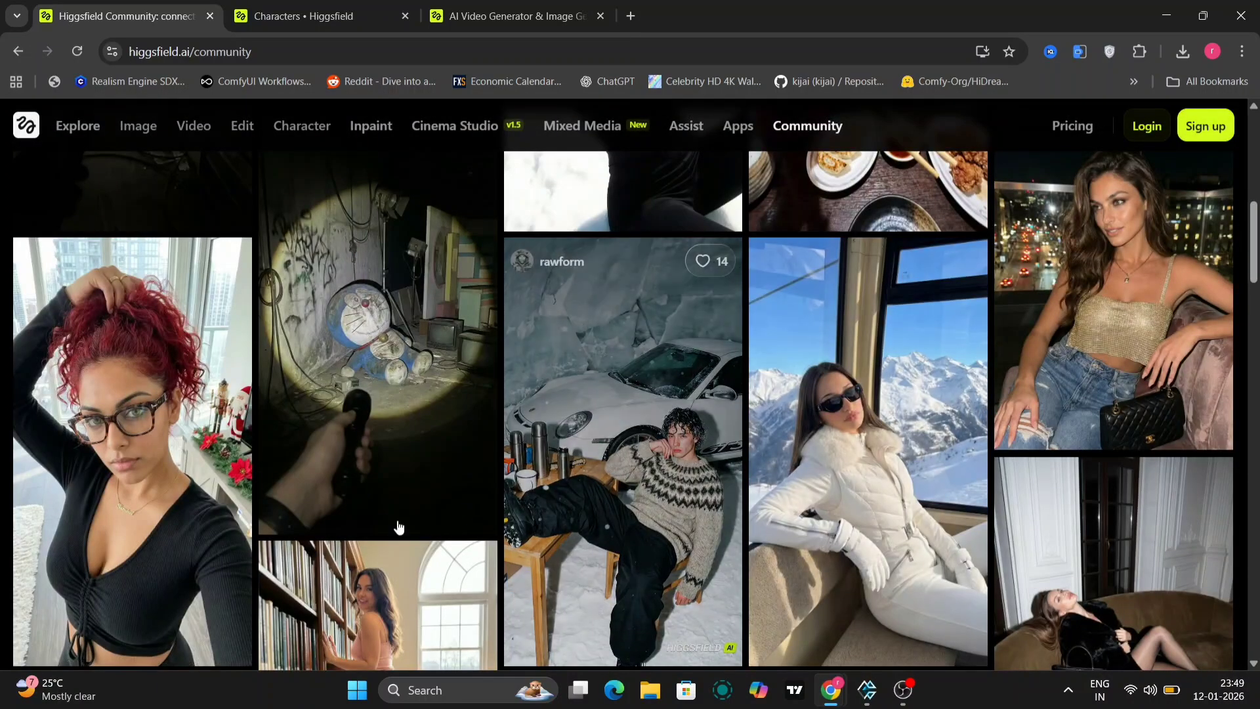
scroll(131, 561, down, 6)
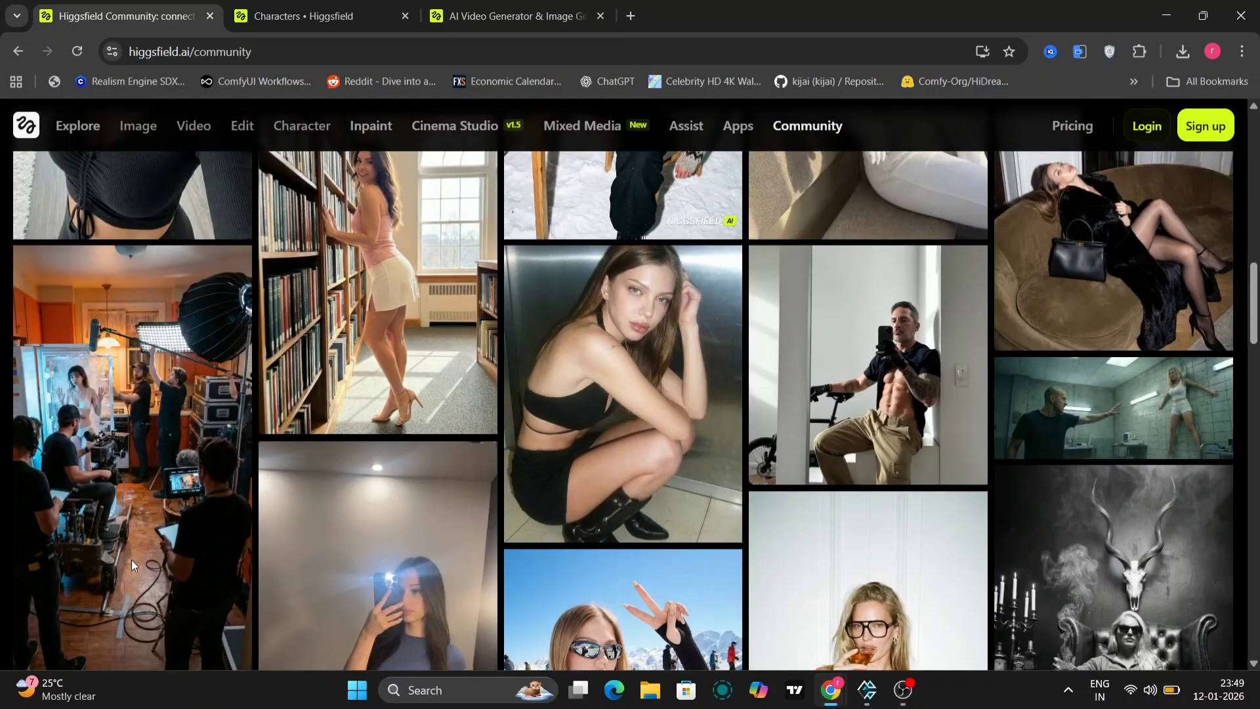
scroll(670, 466, down, 5)
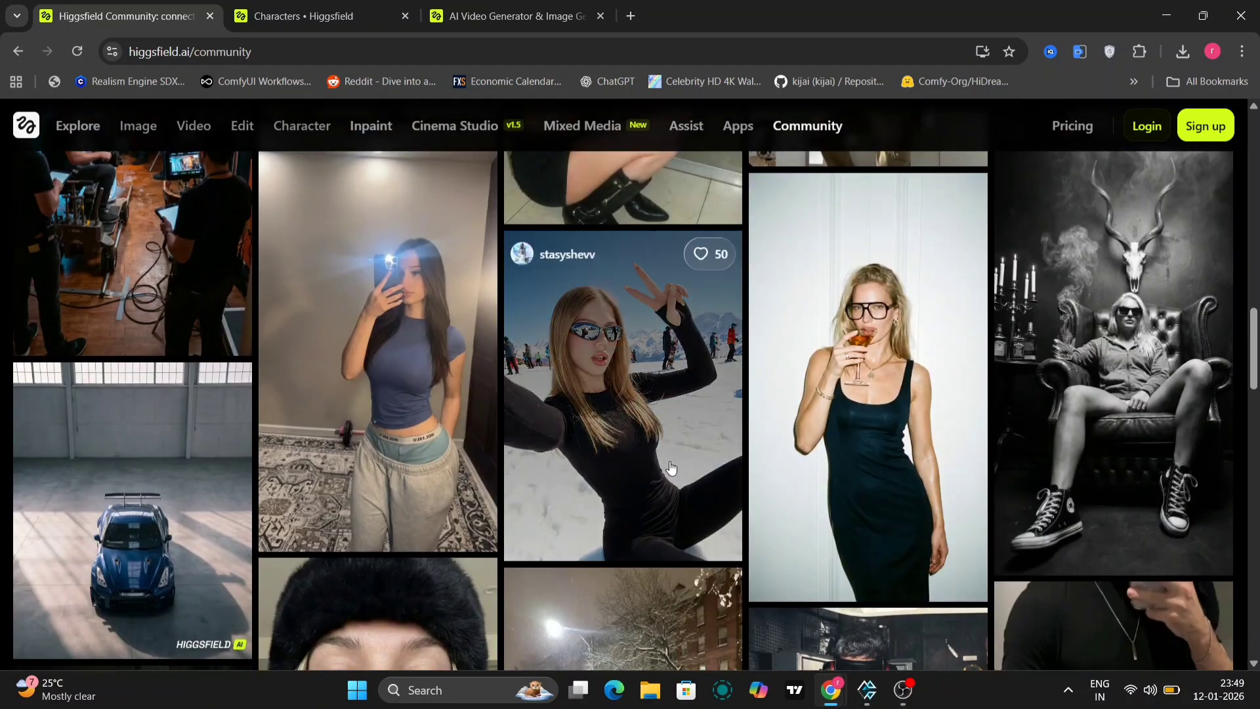
scroll(701, 542, down, 6)
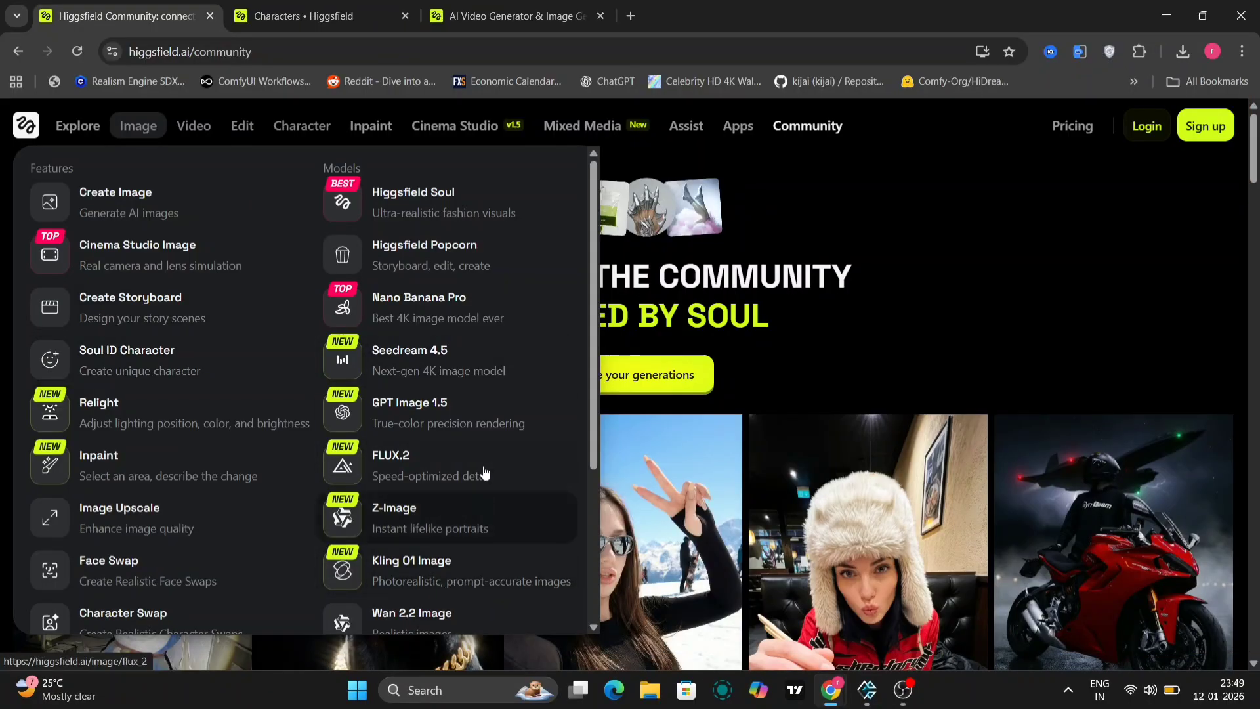
Review the available image and video models and open the video generator with the Kling 2.6 model.
scroll(482, 463, down, 3)
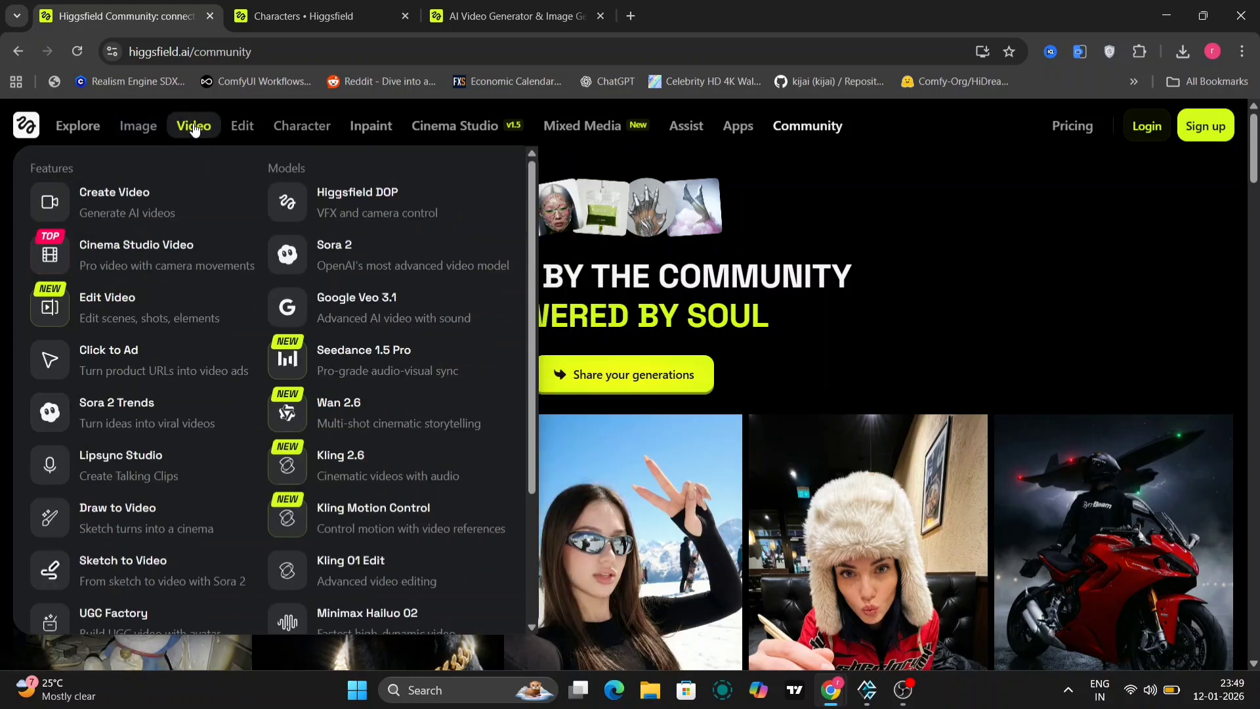
click(195, 129)
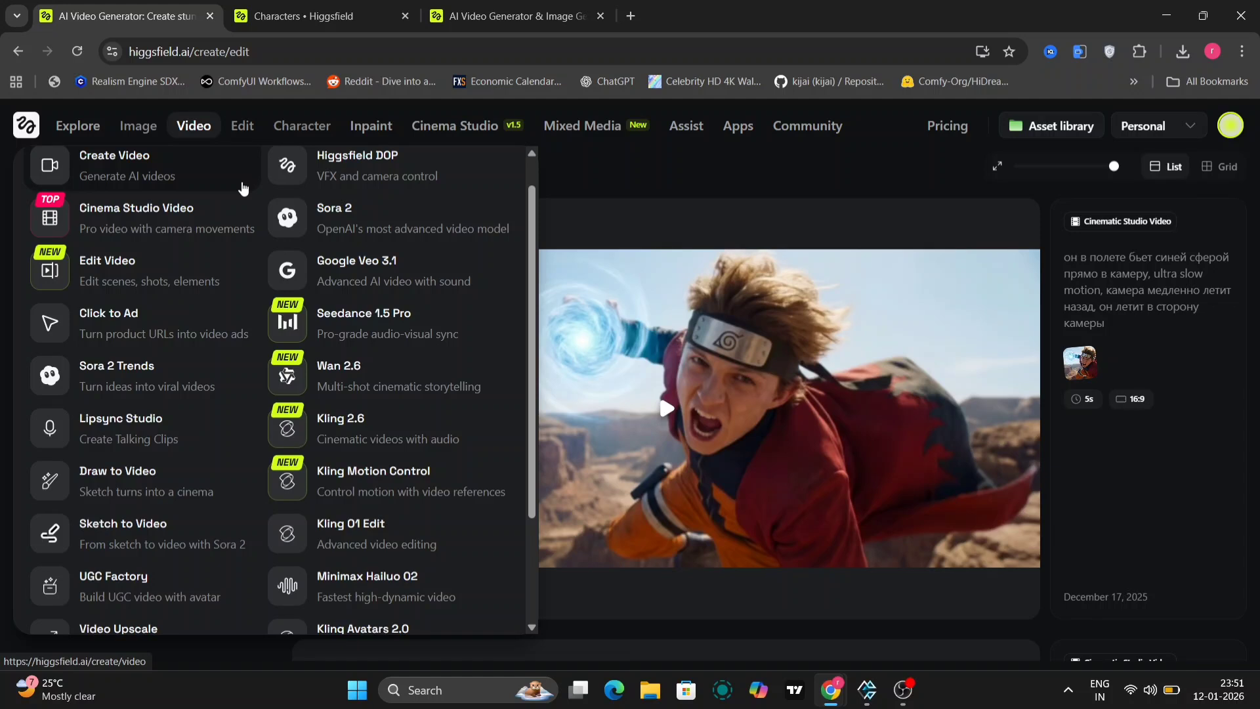
mouse_move(134, 127)
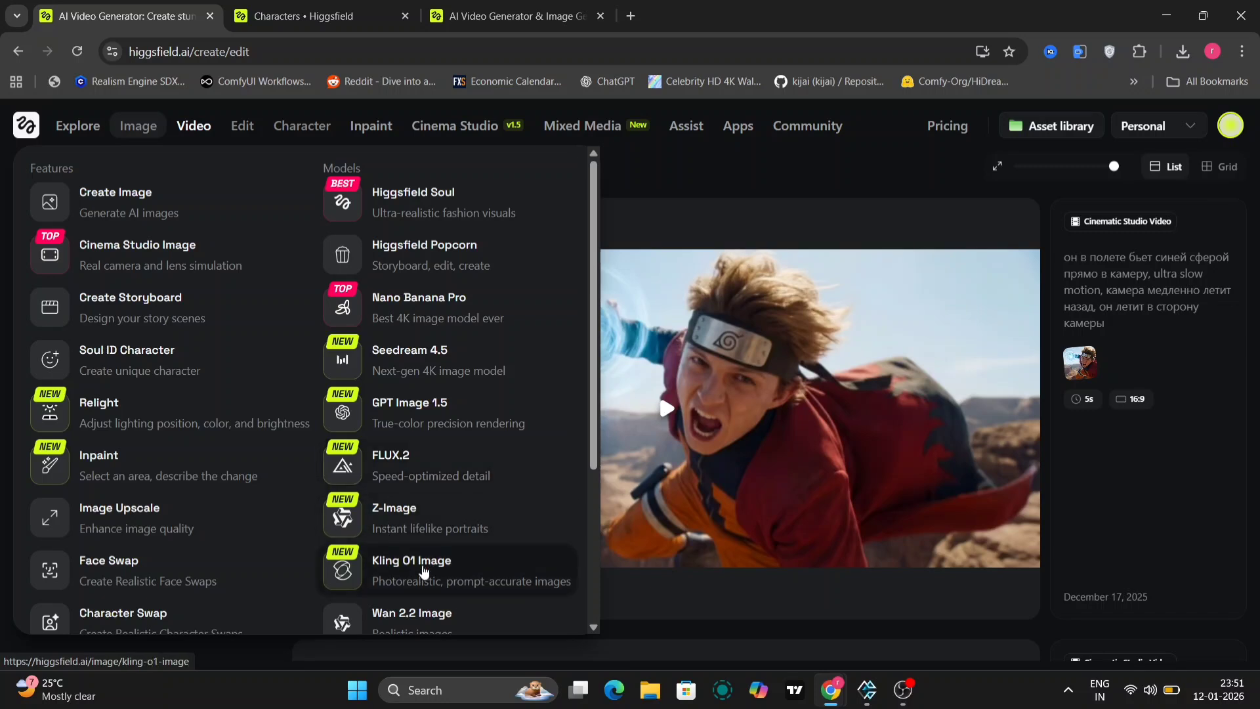
mouse_move(238, 129)
mouse_move(188, 131)
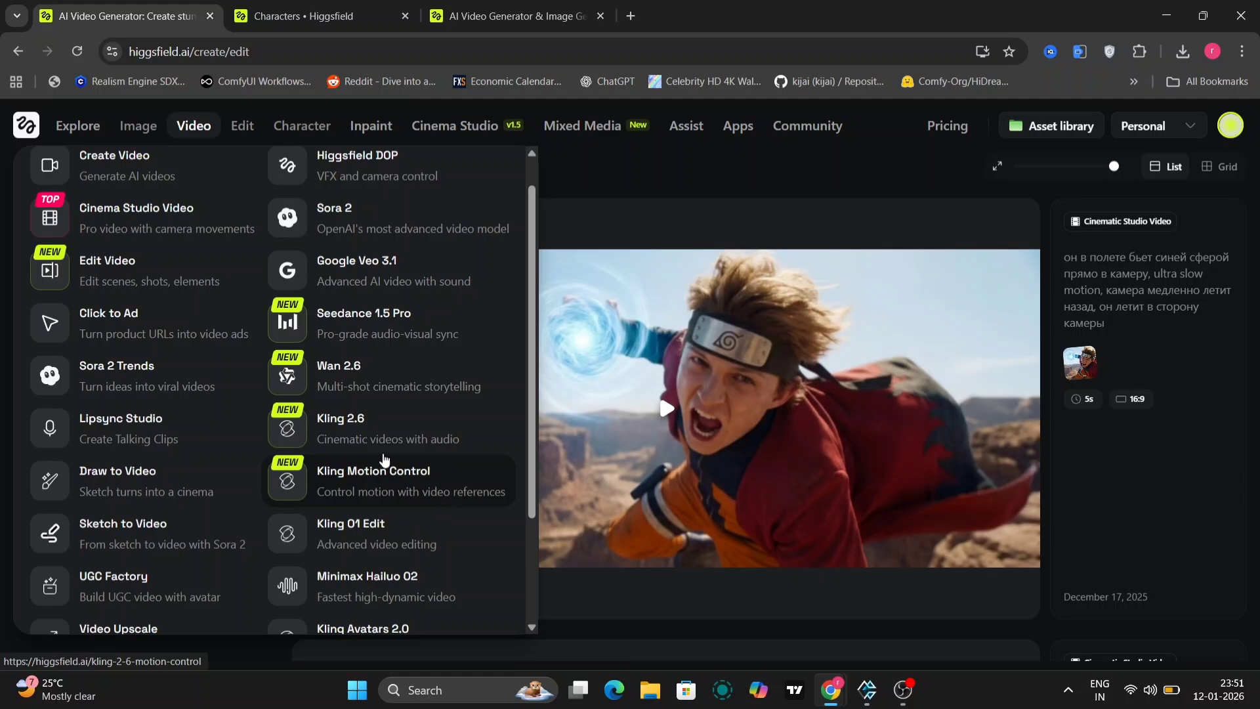
click(362, 436)
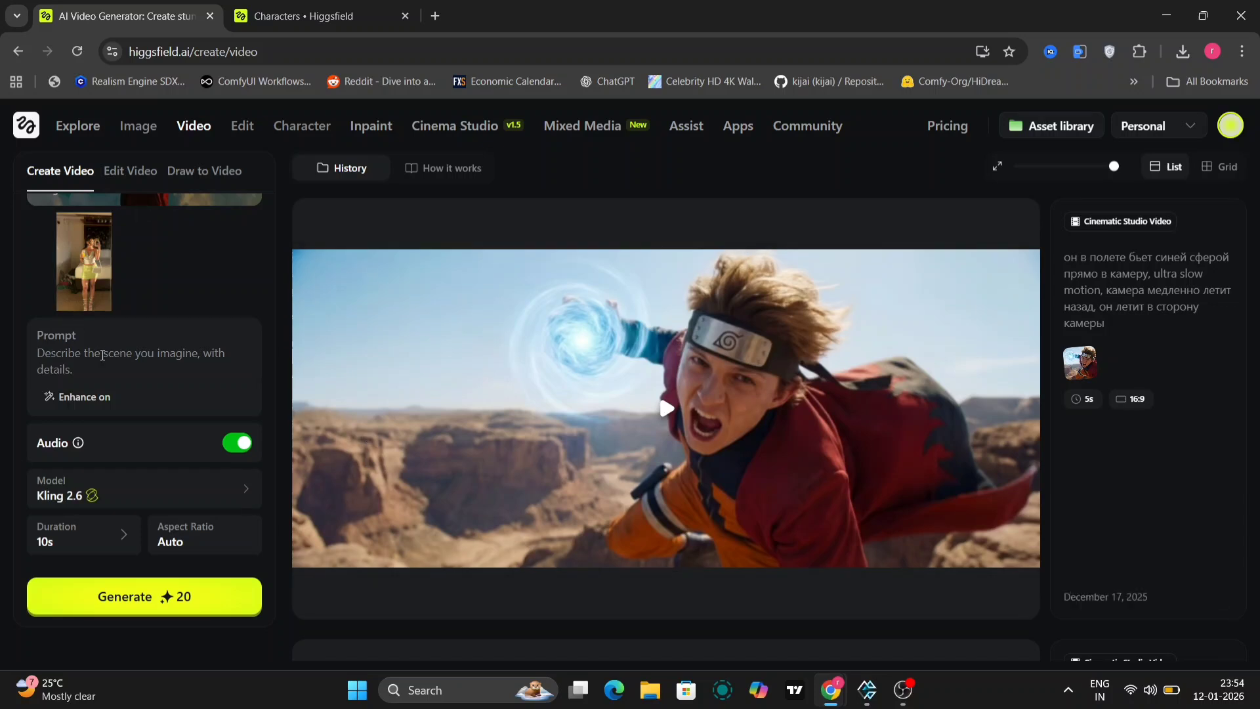
Paste the prompt describing an ultra-realistic young woman in a yellow satin outfit dancing outdoors at night, and read it through.
scroll(101, 355, up, 2)
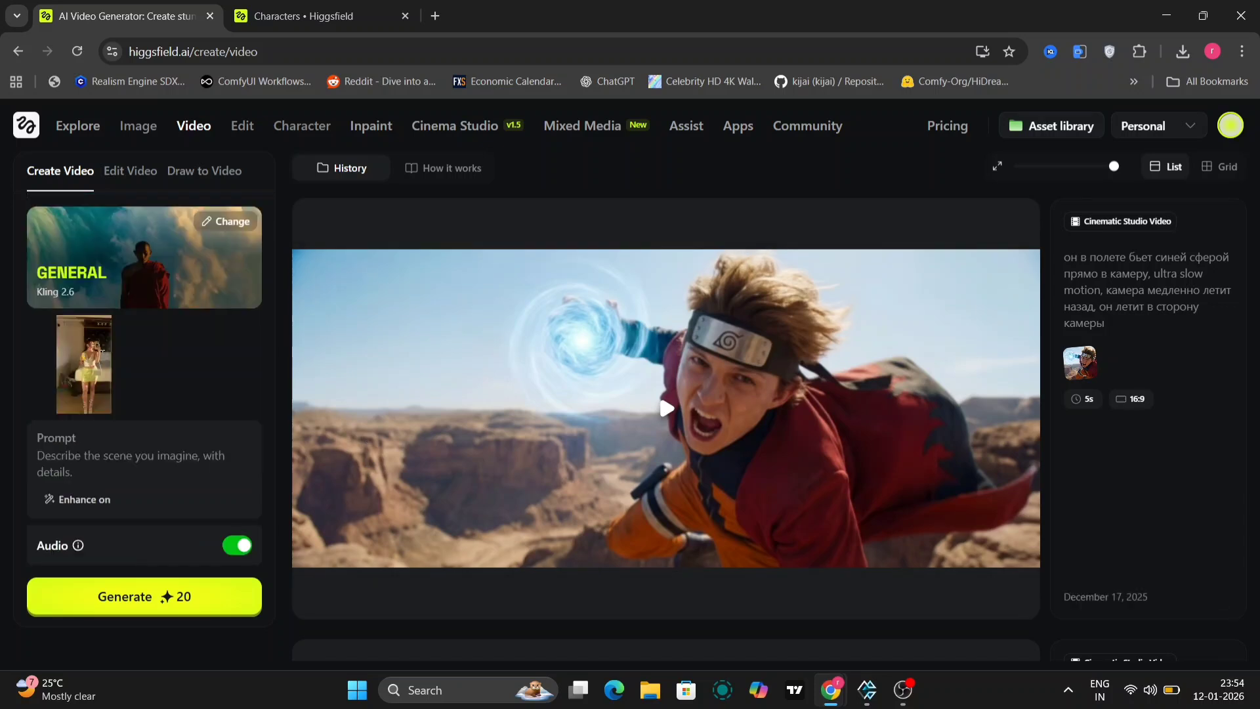
click(95, 461)
key(ctrl+v)
scroll(95, 461, up, 5)
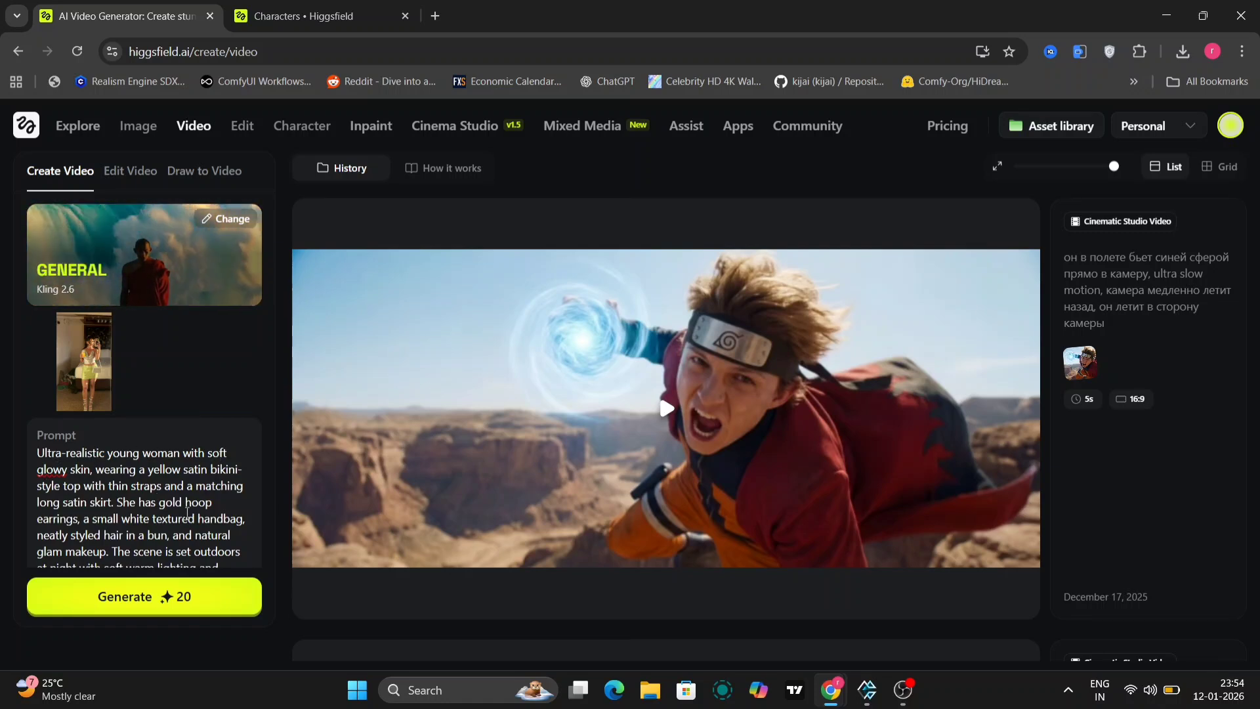
scroll(205, 529, down, 1)
scroll(206, 528, down, 5)
scroll(206, 528, up, 5)
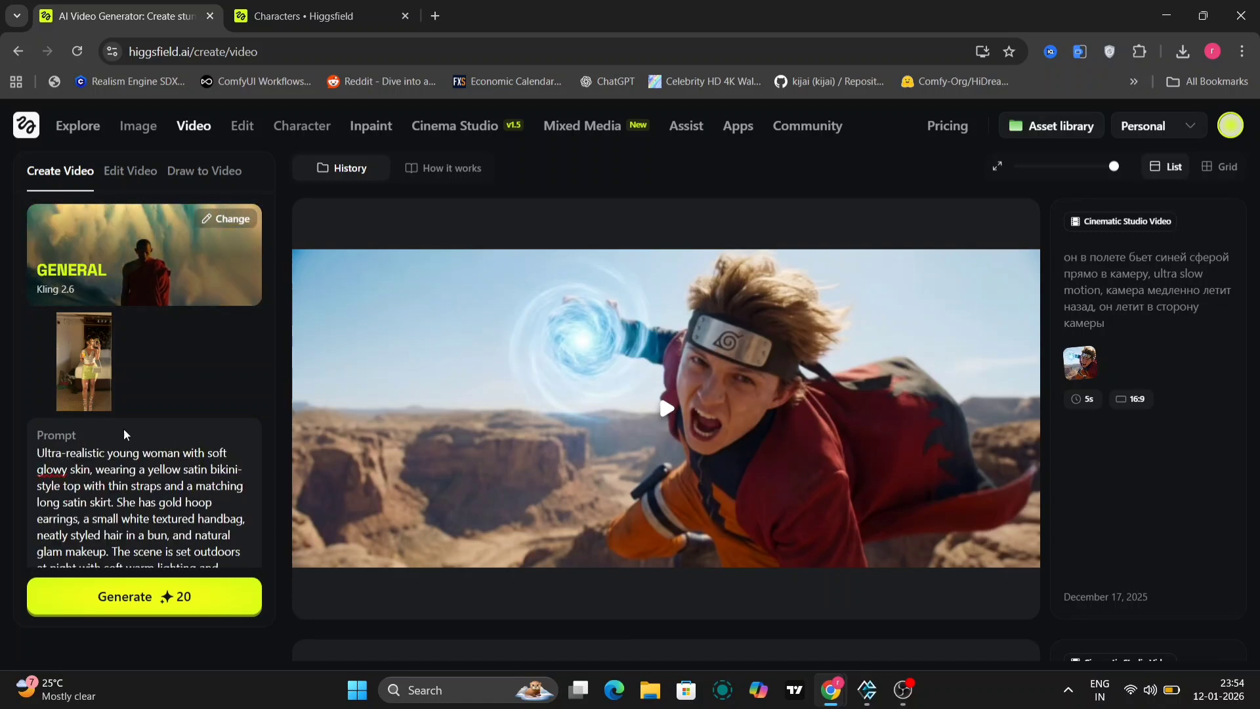
scroll(247, 510, down, 5)
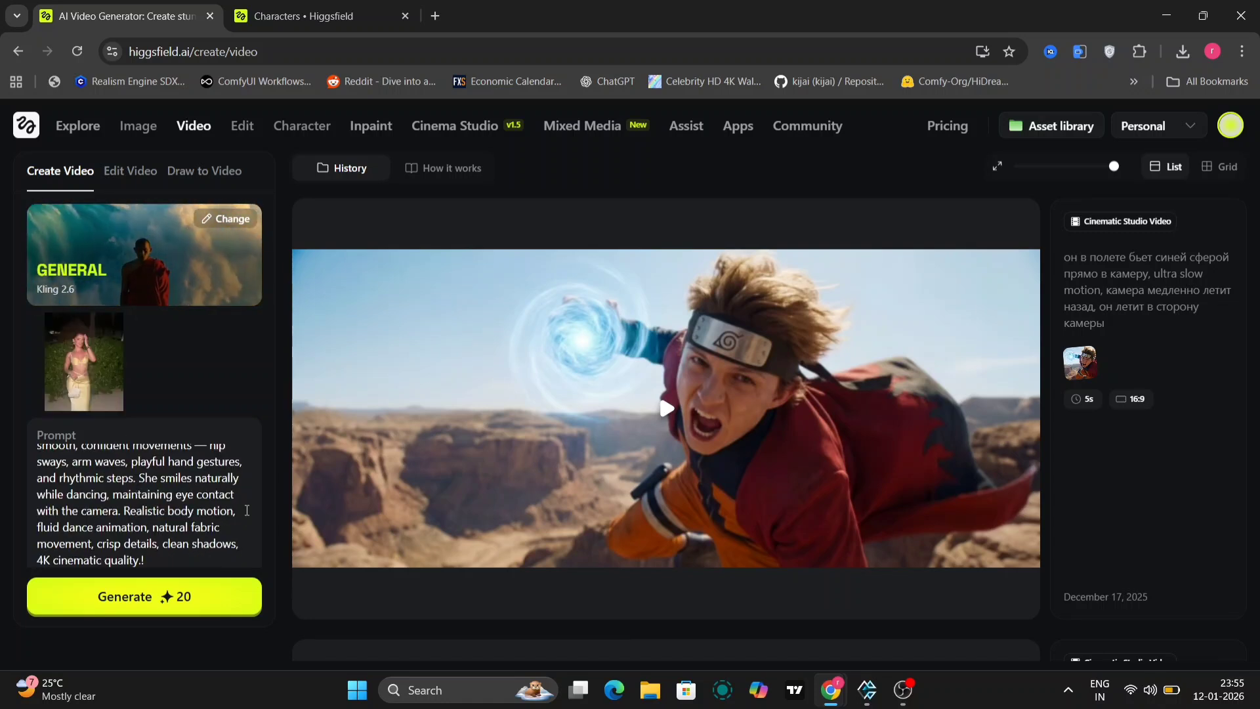
Inspect the reference image of the woman in the yellow outfit at full size and reread the prompt.
click(70, 376)
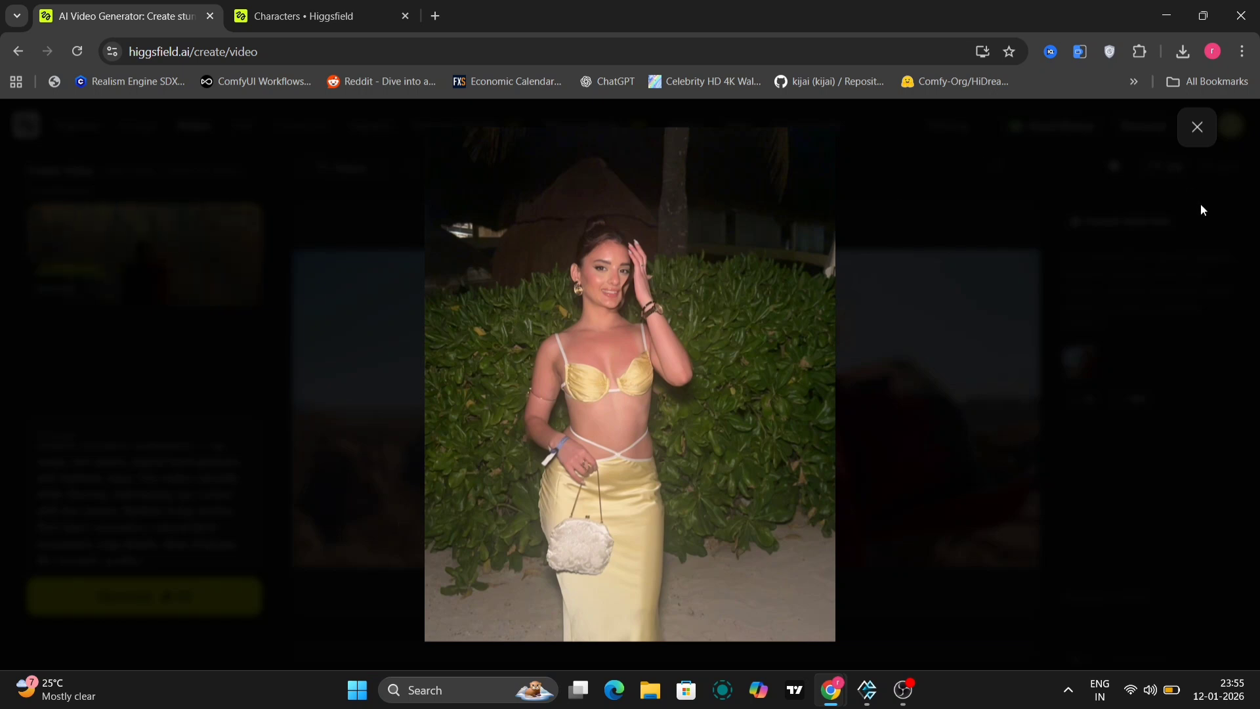
click(1199, 130)
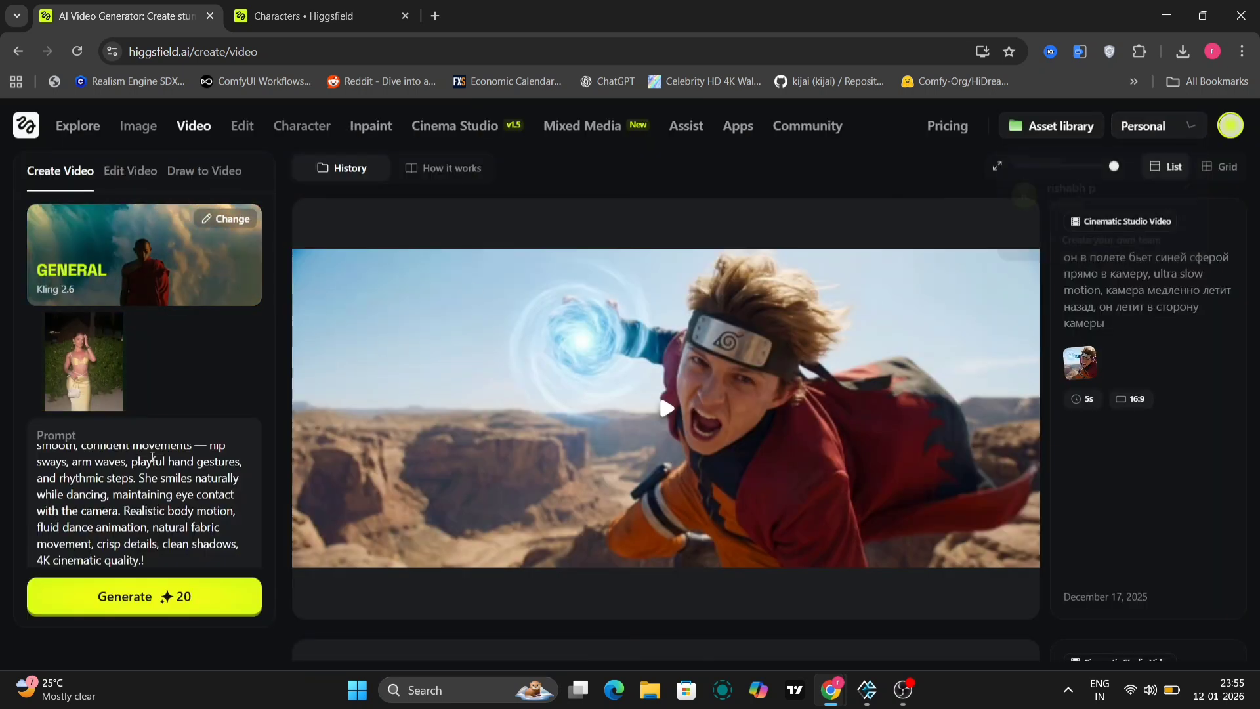
scroll(159, 486, up, 1)
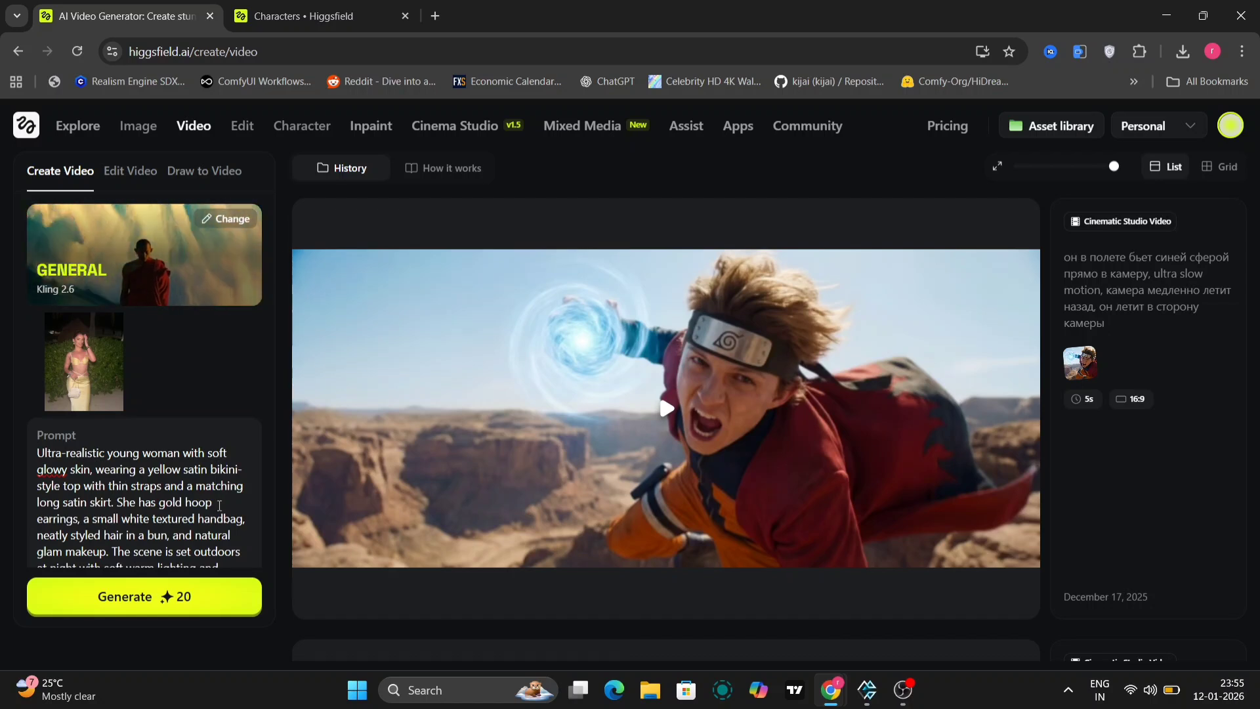
scroll(79, 506, down, 6)
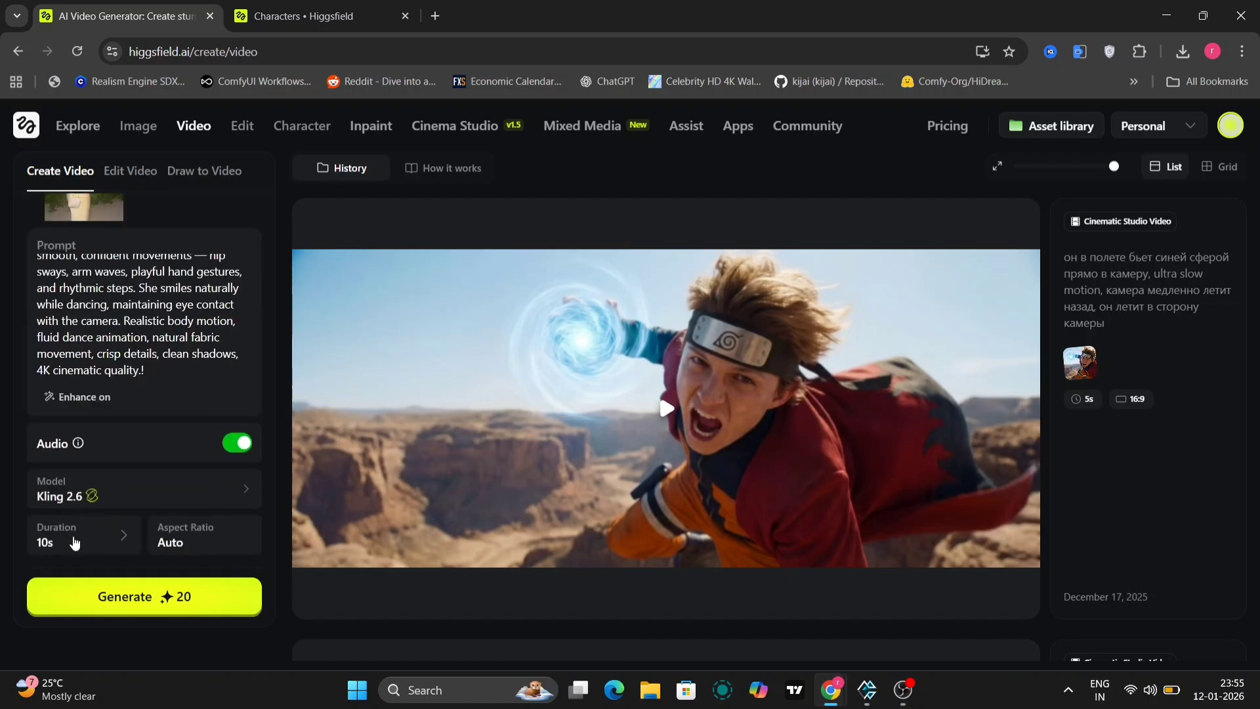
Set the video duration to 10s and generate the video.
click(75, 543)
click(212, 565)
click(148, 594)
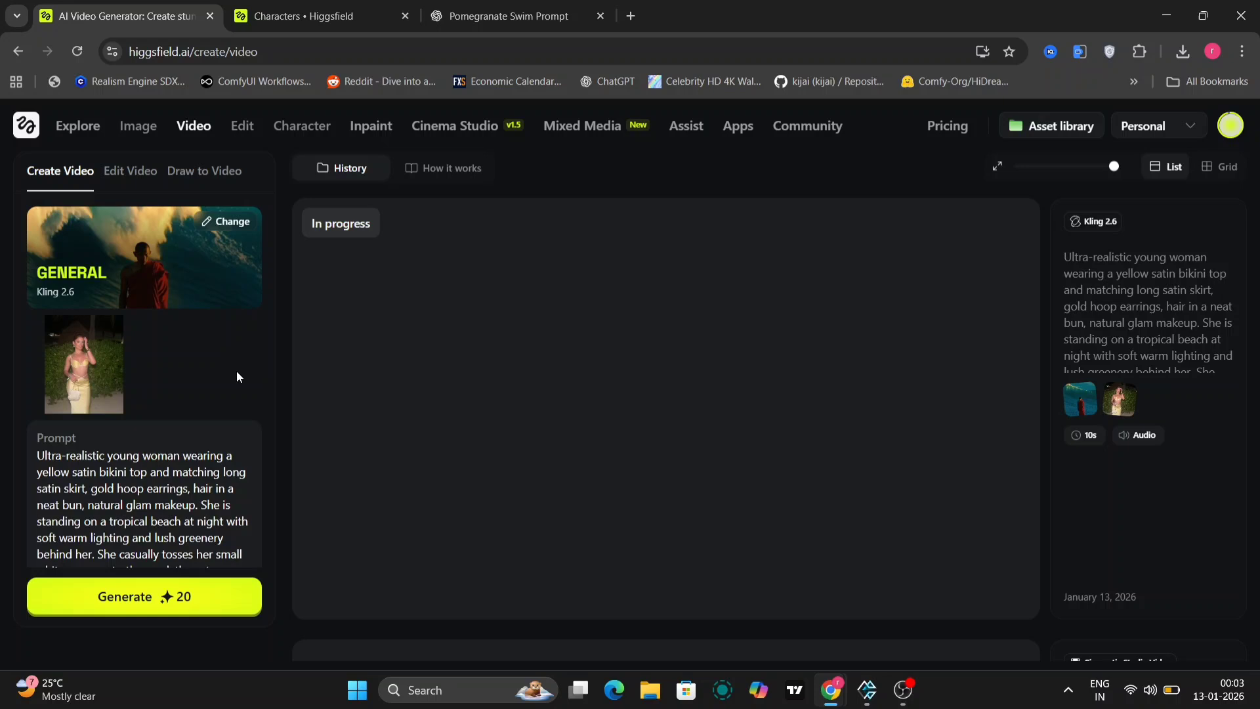
Replace the reference image with the swimming-pool wallpaper photo ending in 432@0@h from the photos aiverse folder.
scroll(106, 434, down, 1)
scroll(106, 434, up, 1)
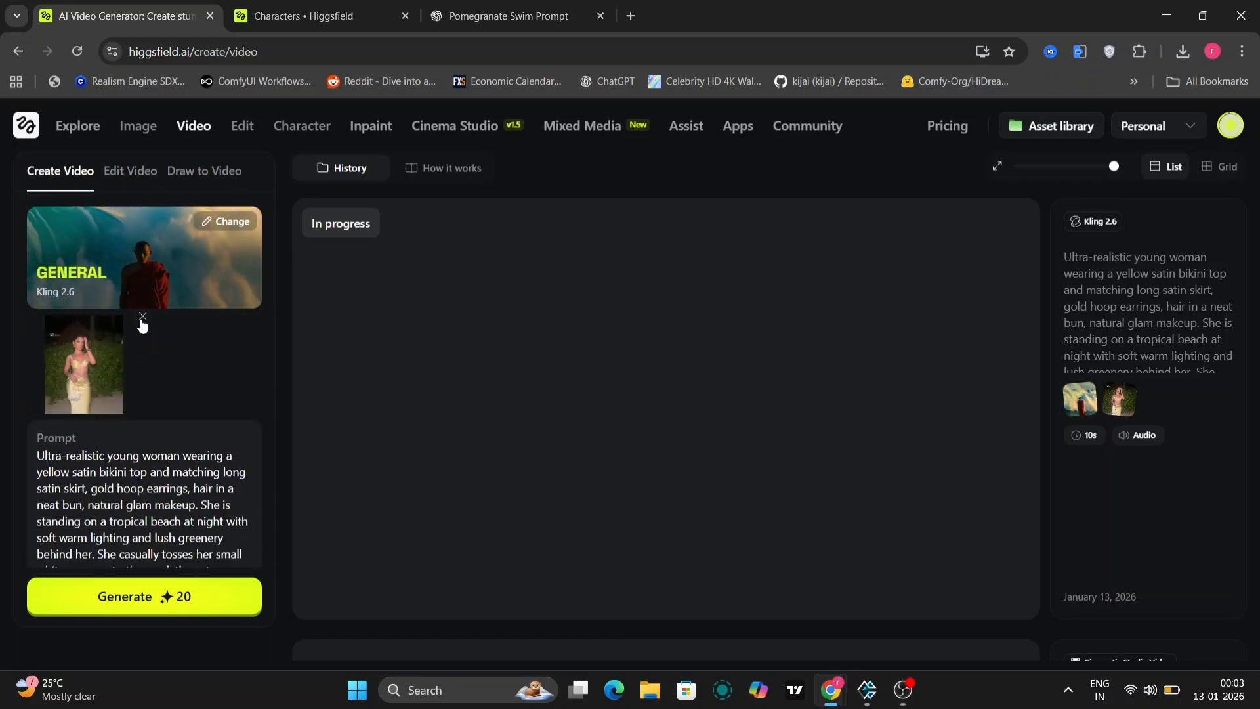
click(113, 358)
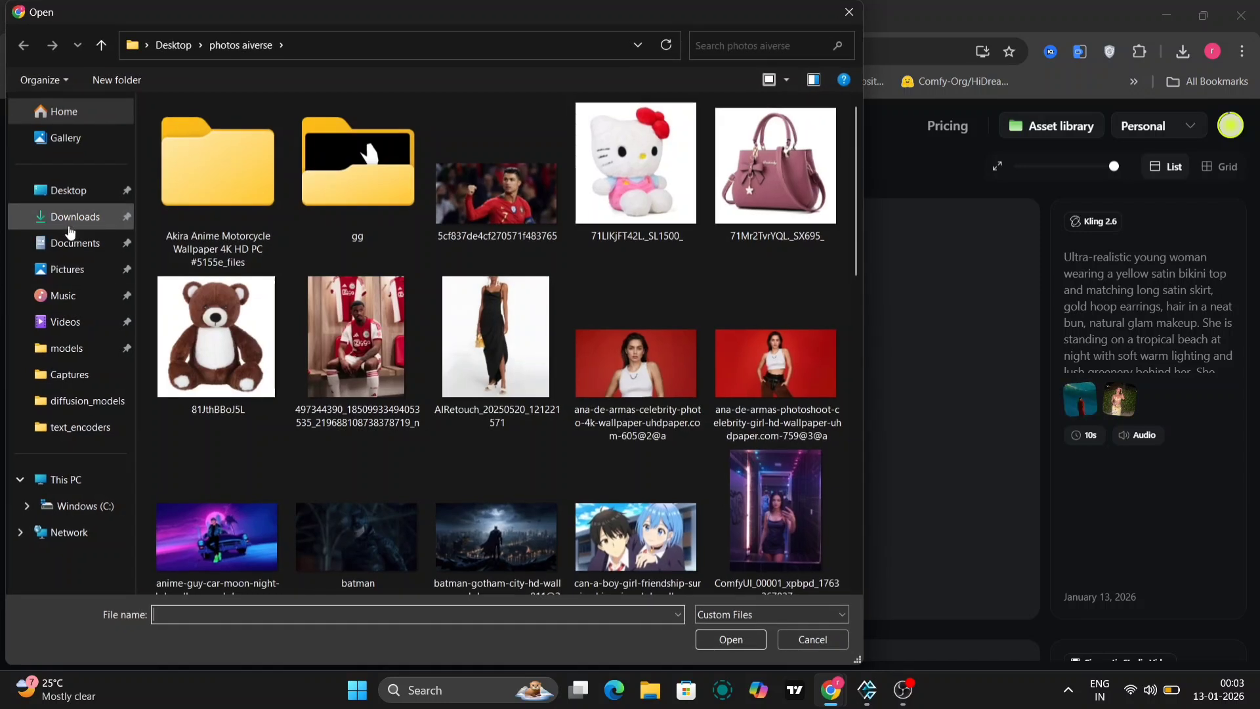
scroll(577, 446, down, 10)
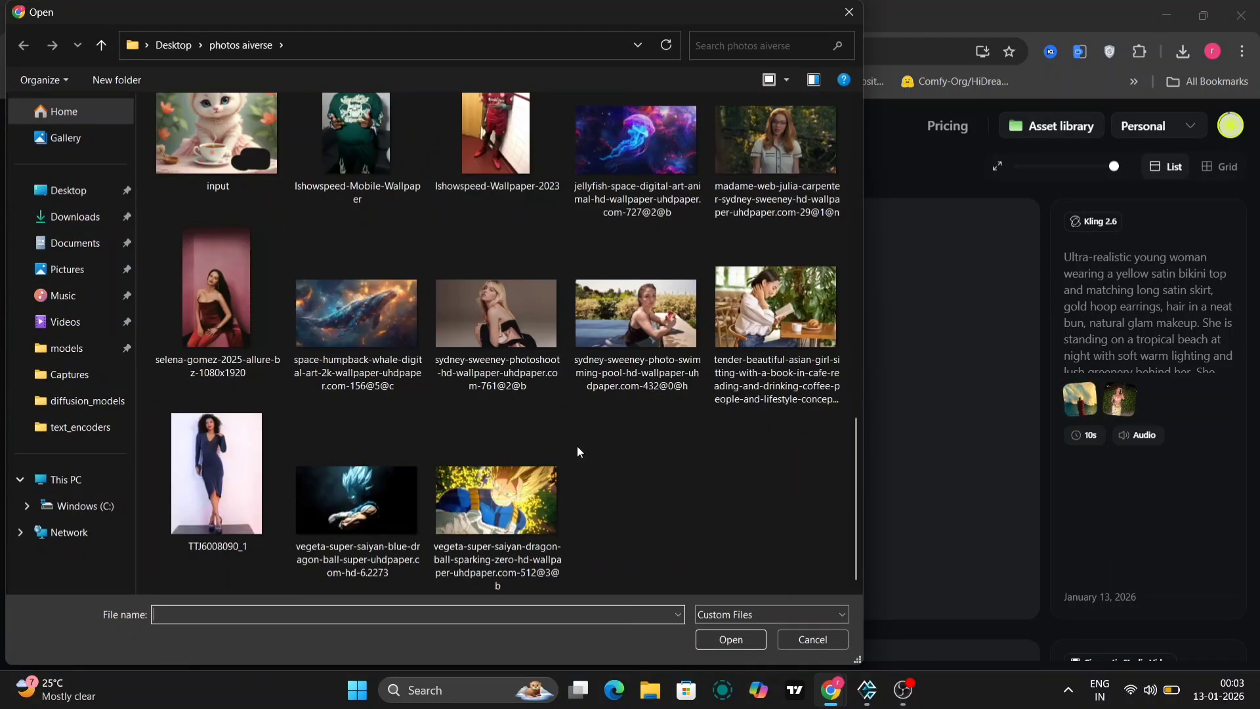
double_click(631, 337)
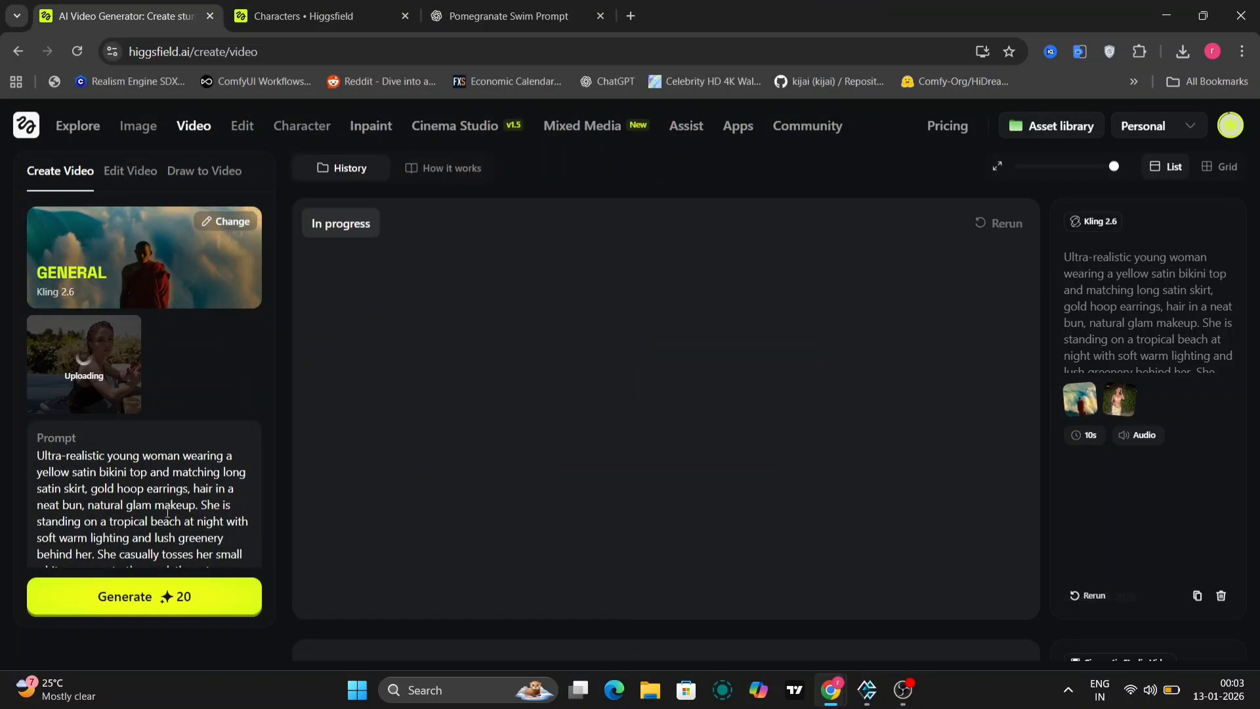
Replace the prompt with the prepared scene of a woman biting a pomegranate at an infinity pool and then swimming.
key(ctrl+a)
key(BackSpace)
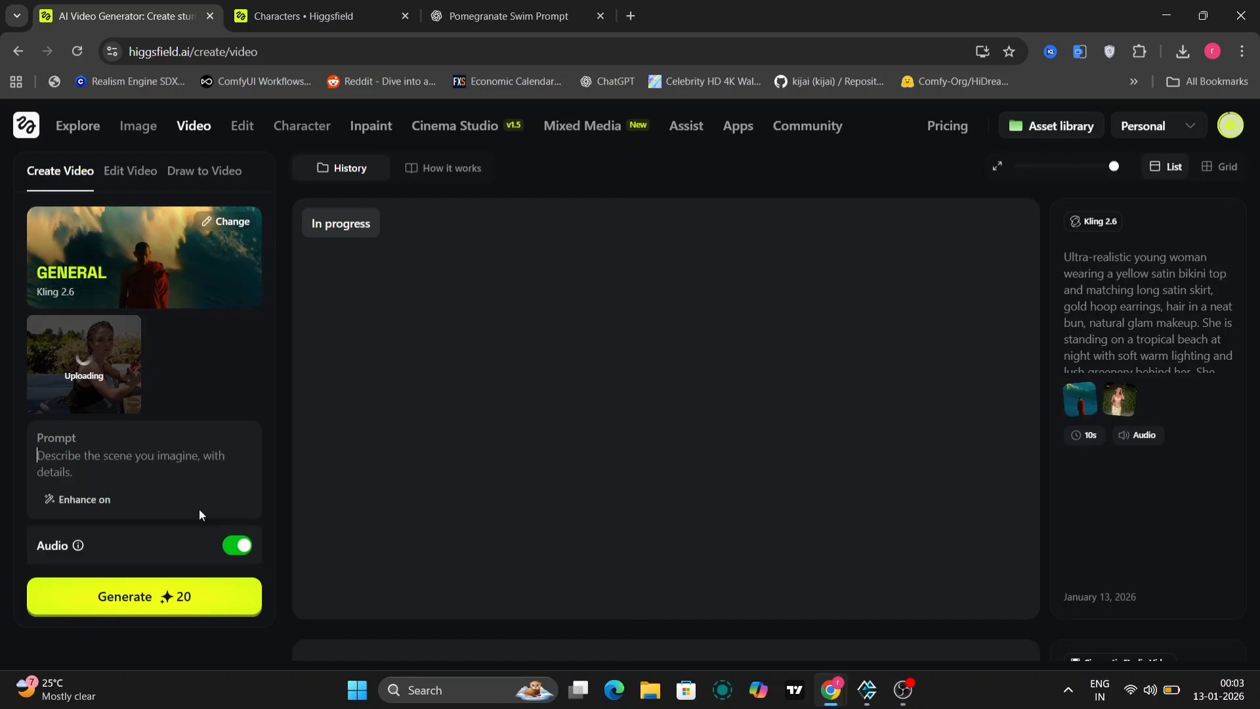
key(ctrl+v)
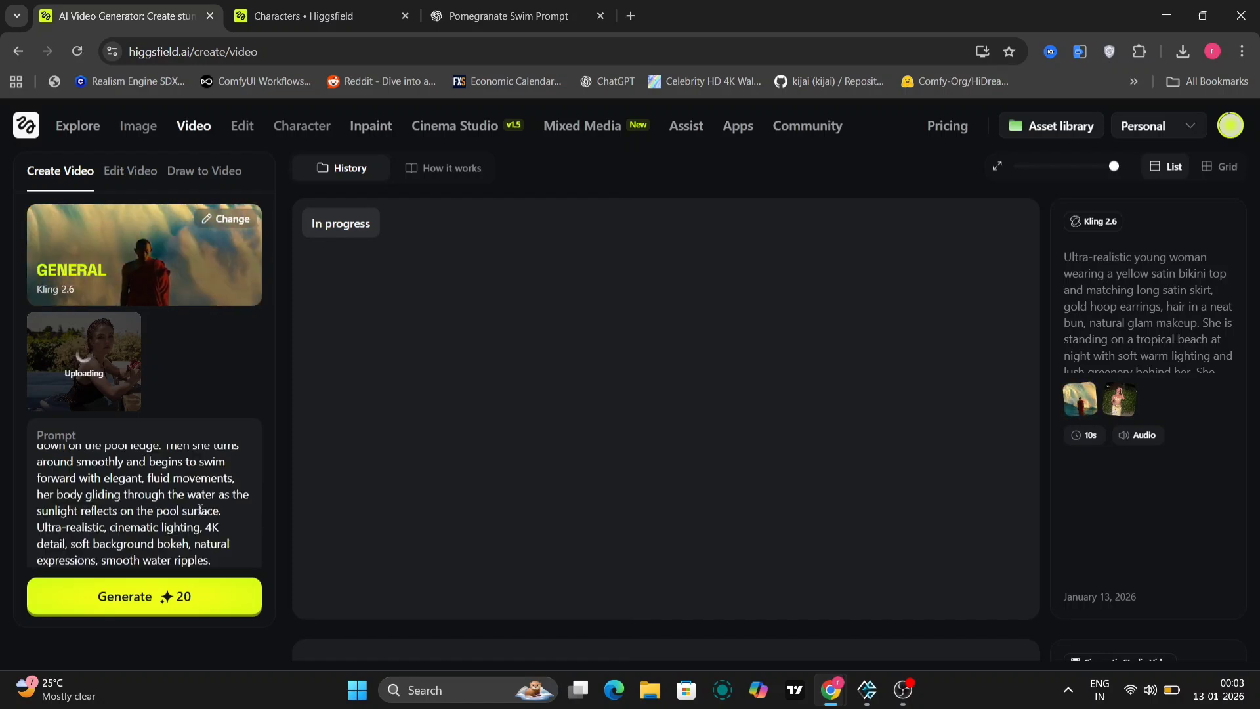
scroll(113, 447, up, 5)
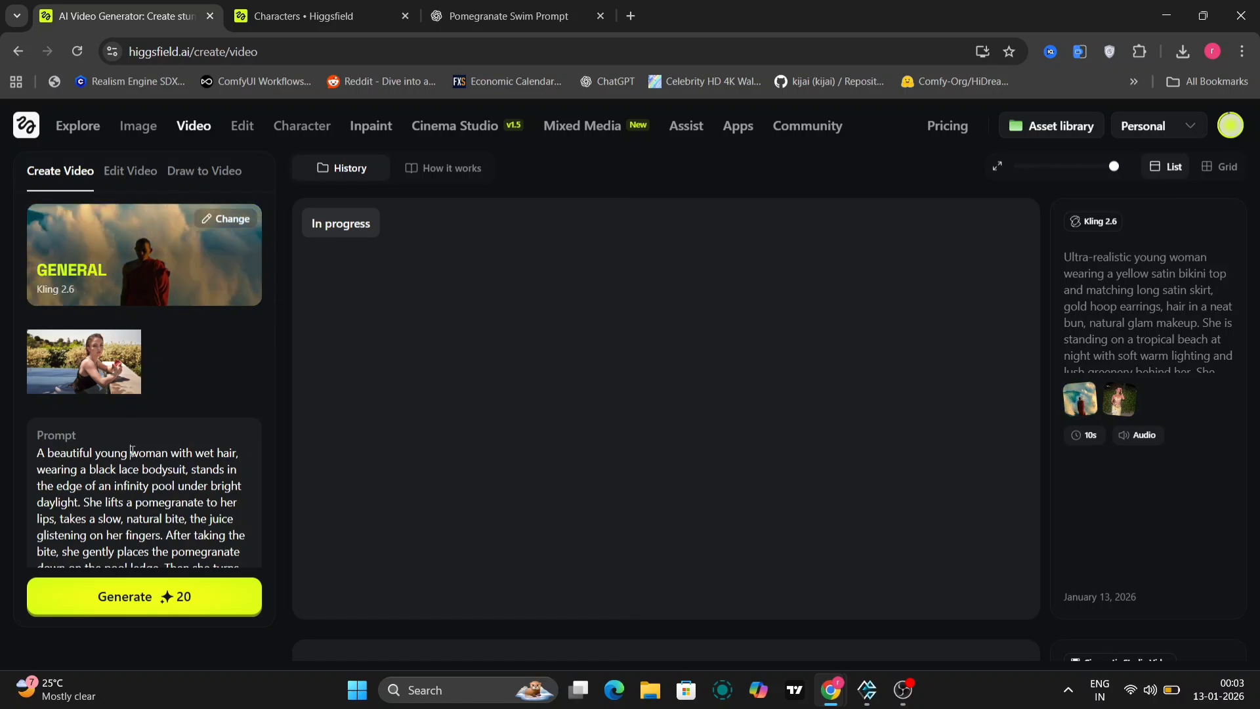
Remove the word "young" from the opening sentence of the pool prompt.
click(132, 451)
key(BackSpace)
key(BackSpace)
key(BackSpace)
key(BackSpace)
key(BackSpace)
key(BackSpace)
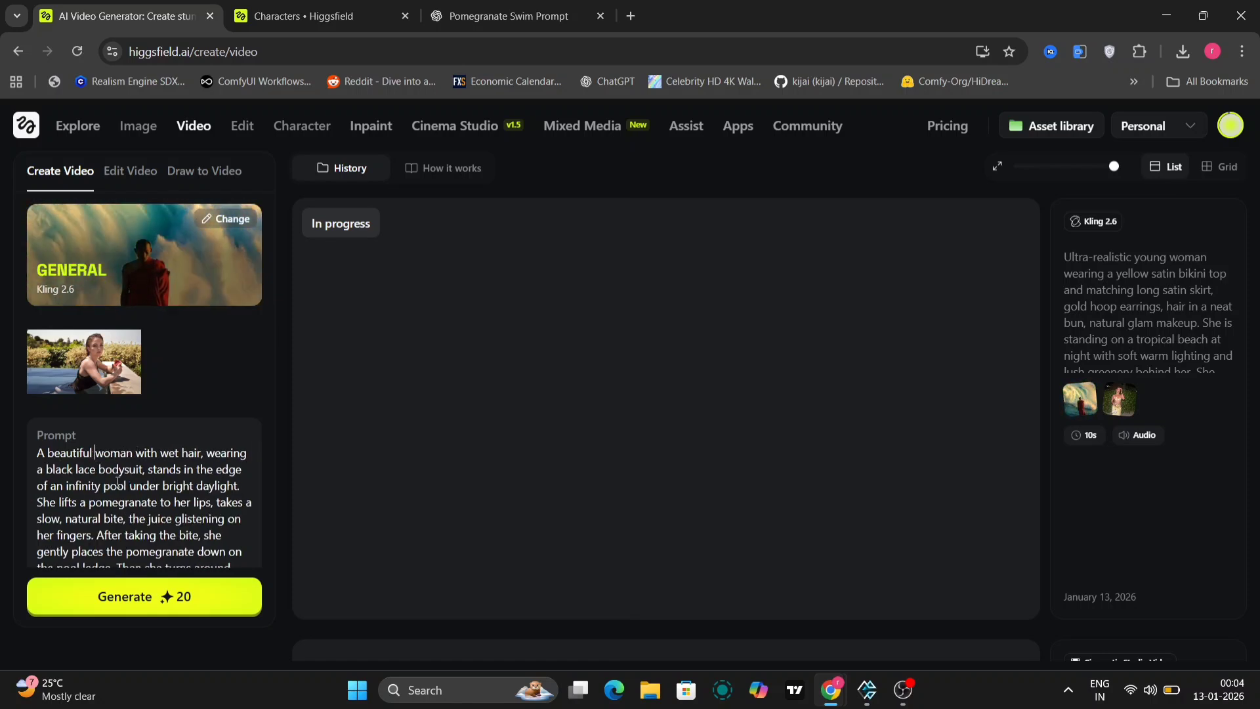
Check the rest of the prompt, turn off audio, and generate the pool video.
scroll(200, 537, down, 1)
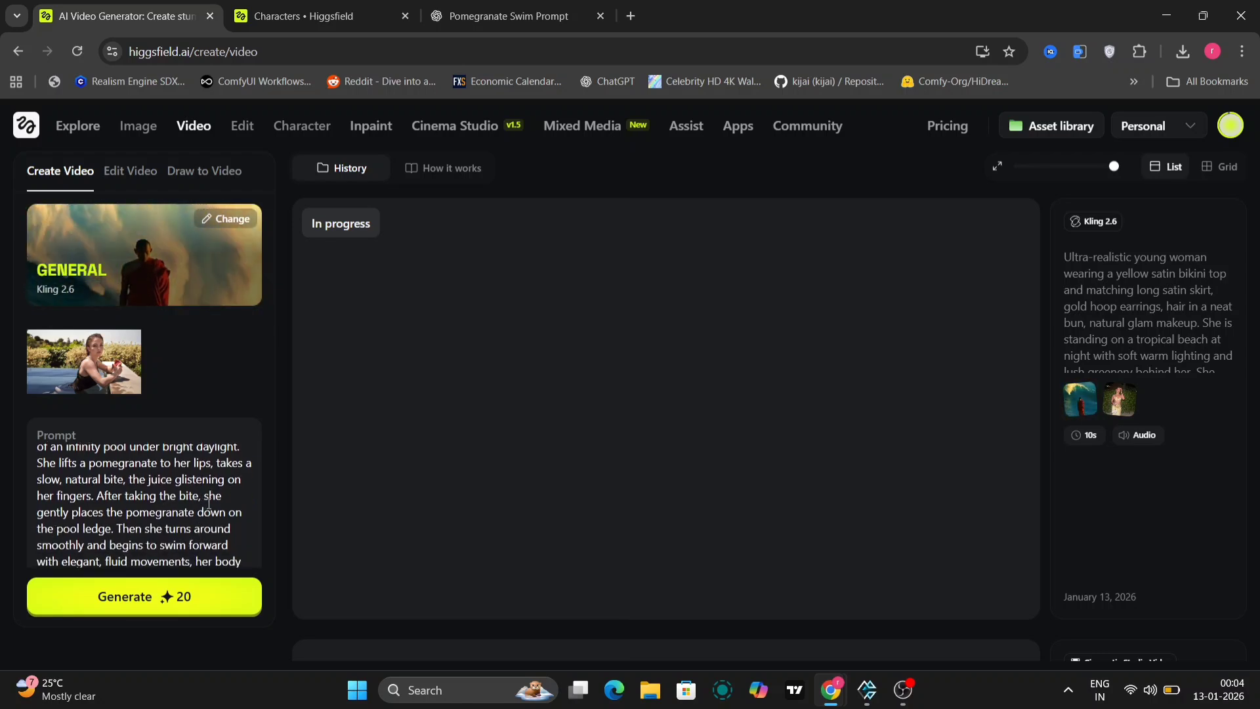
scroll(167, 535, down, 3)
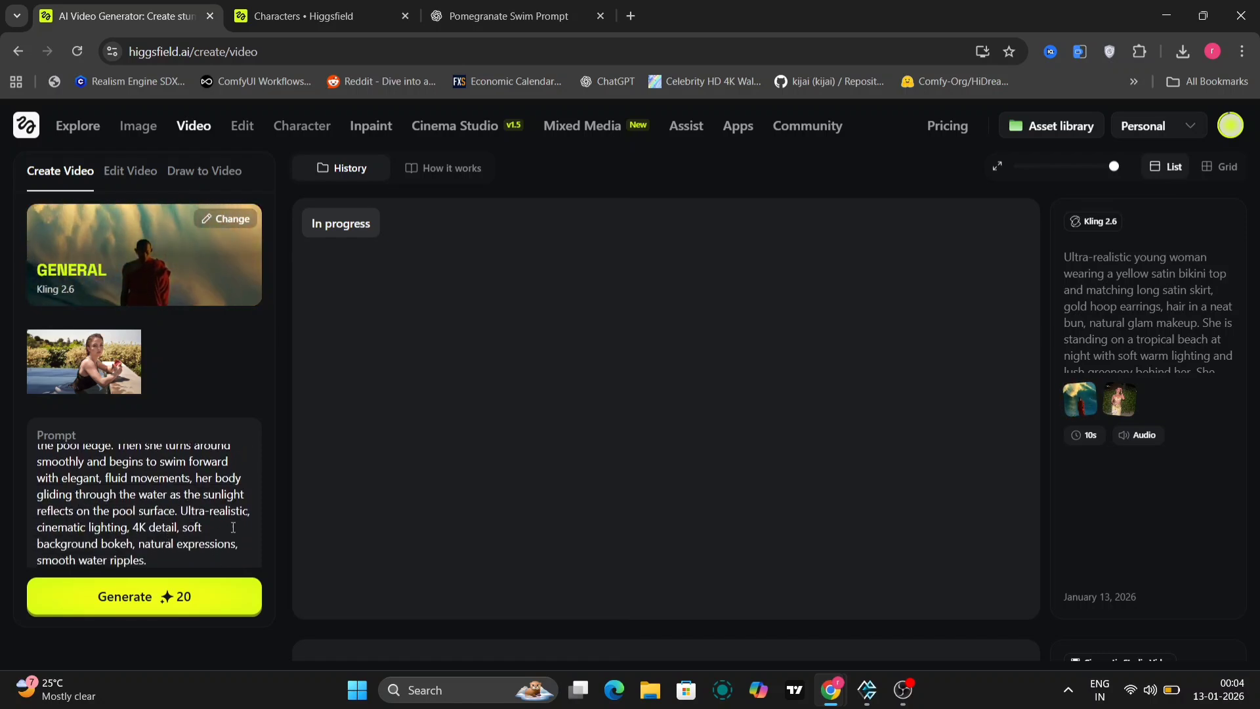
scroll(233, 528, down, 1)
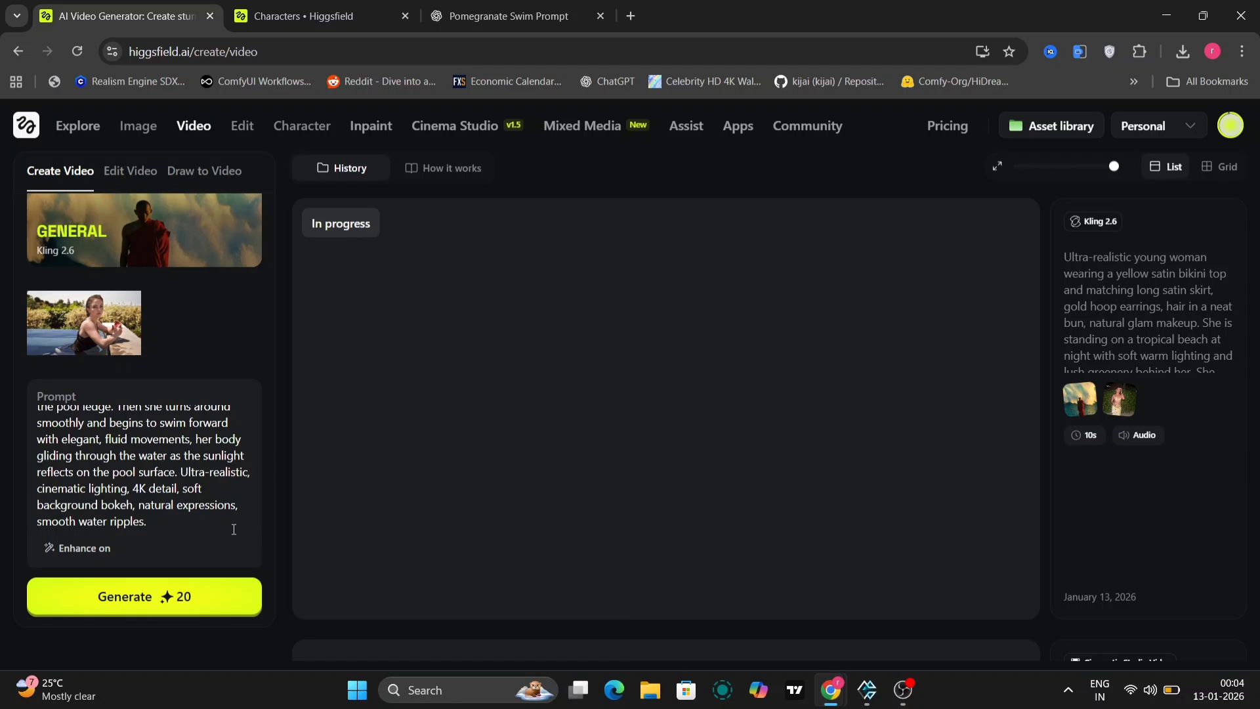
scroll(233, 529, down, 3)
click(248, 494)
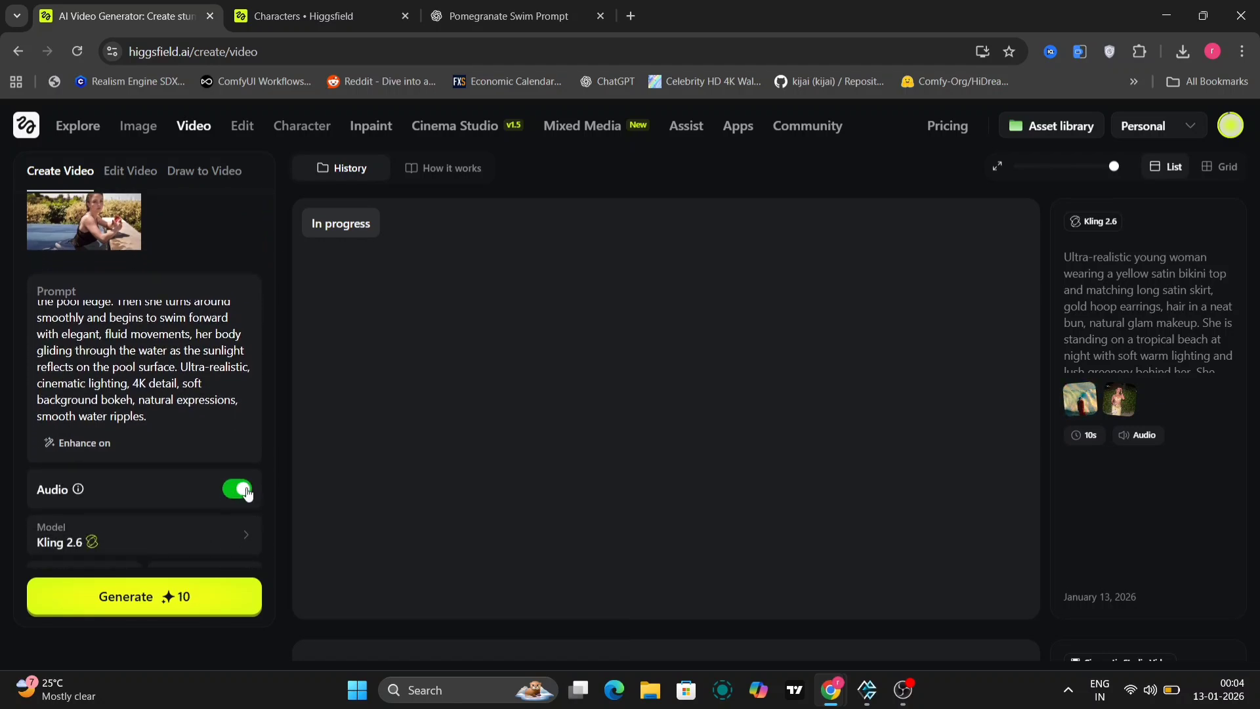
scroll(149, 502, down, 1)
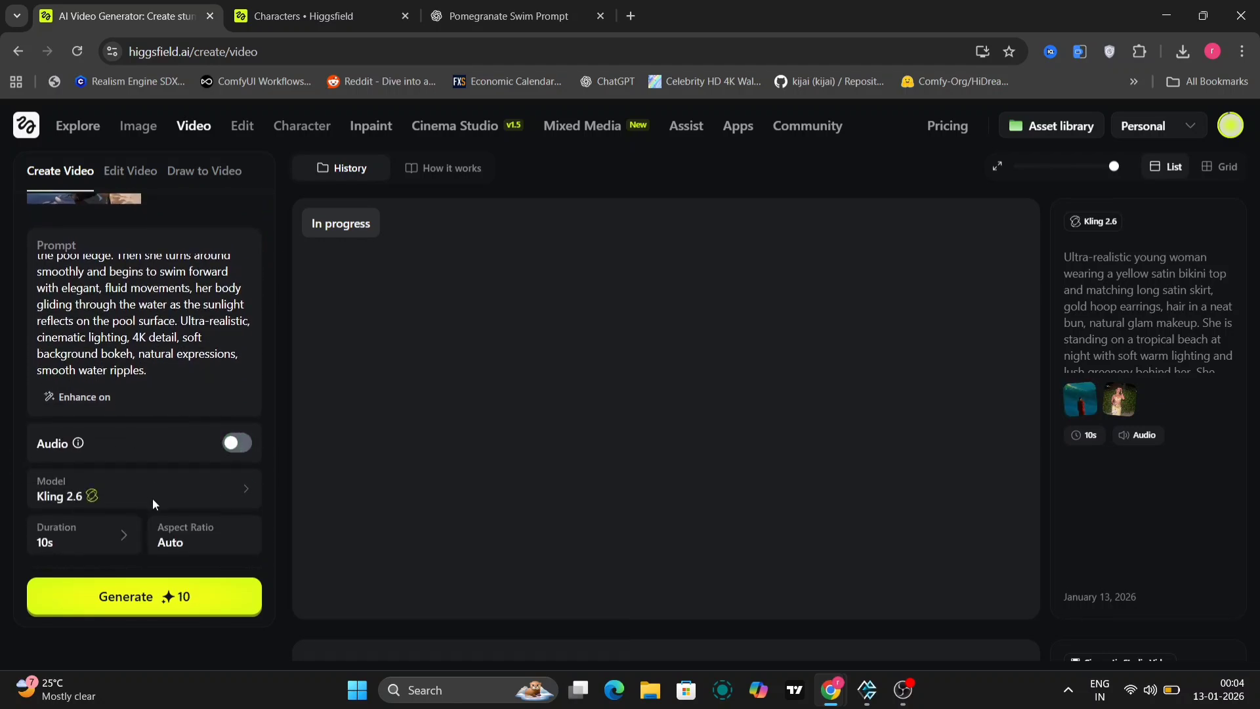
click(172, 596)
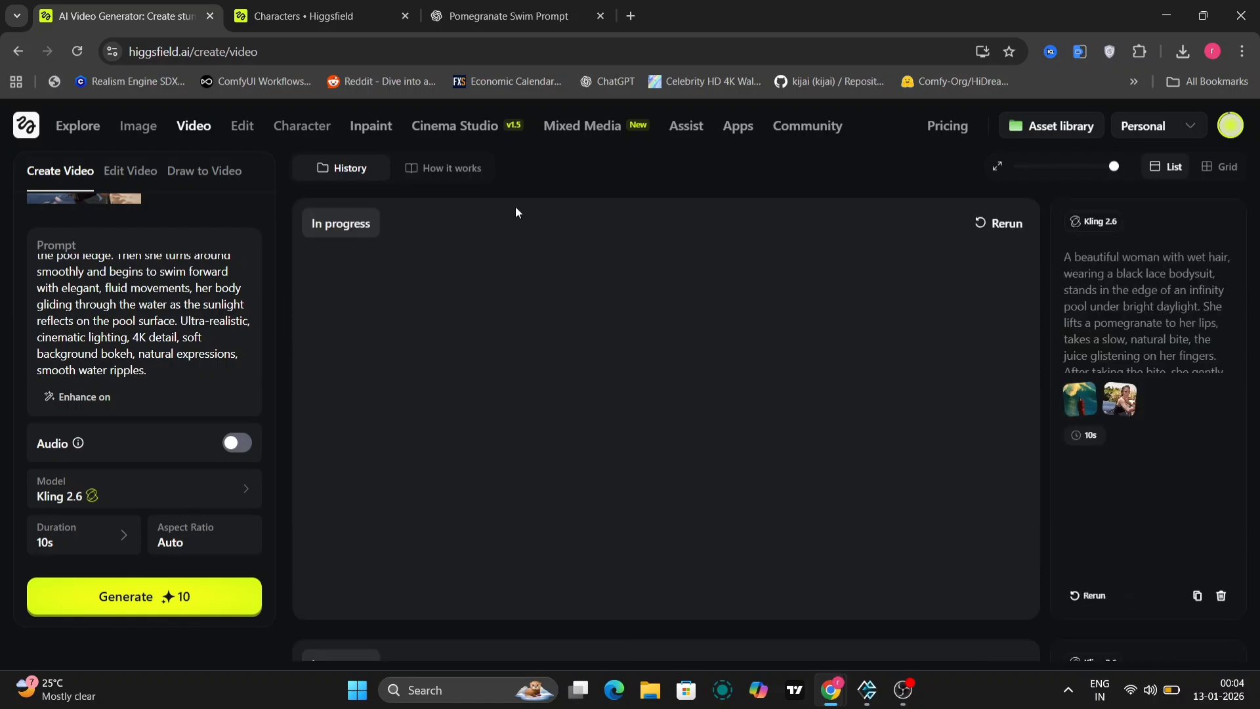
View the How it works guide and return to the generation history.
click(417, 167)
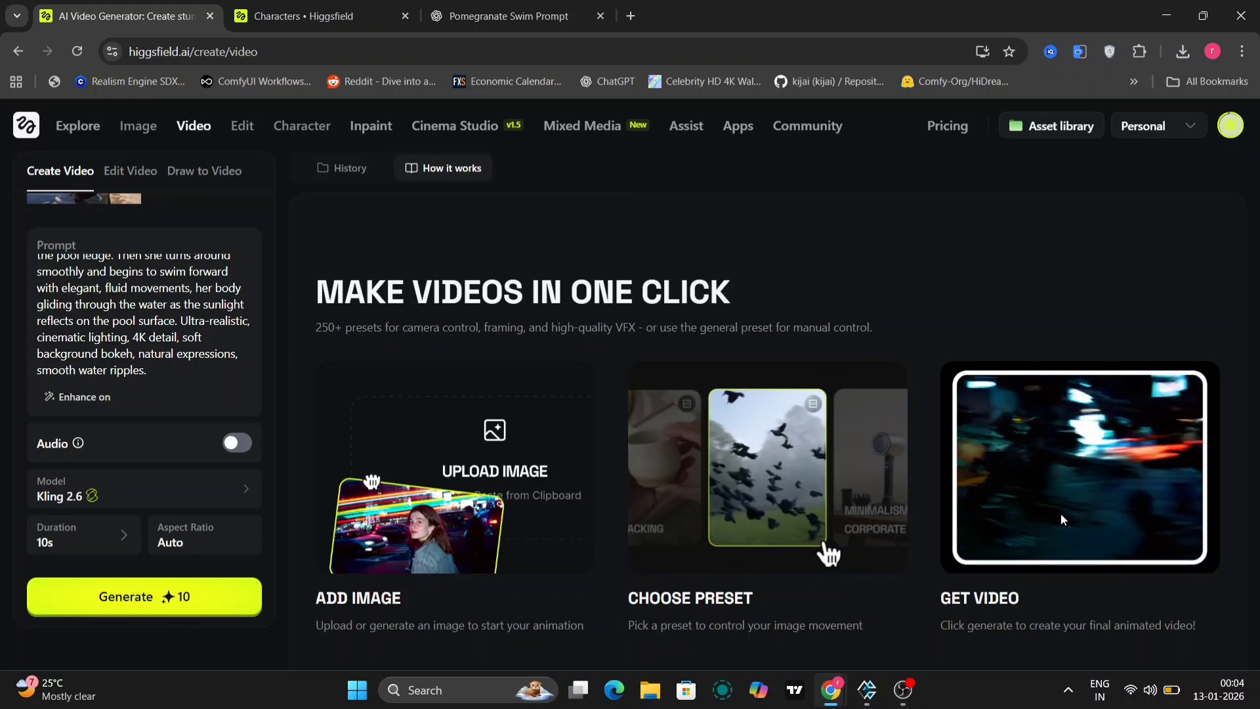
click(369, 169)
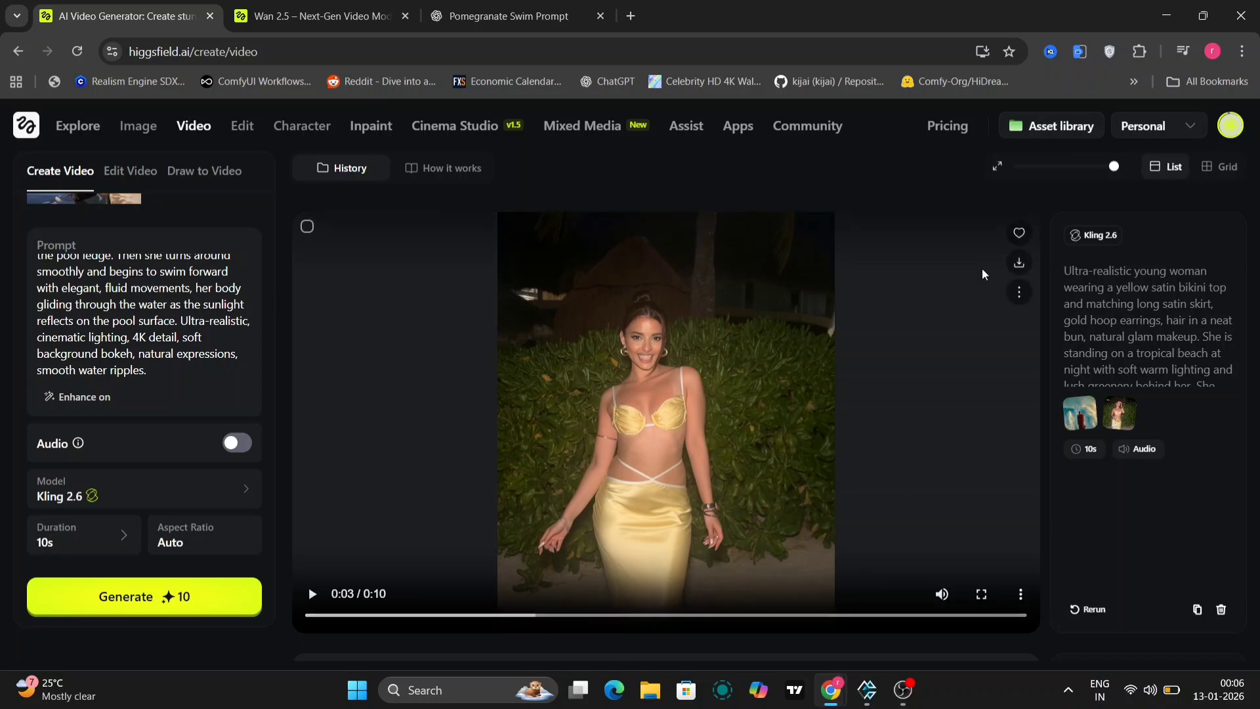
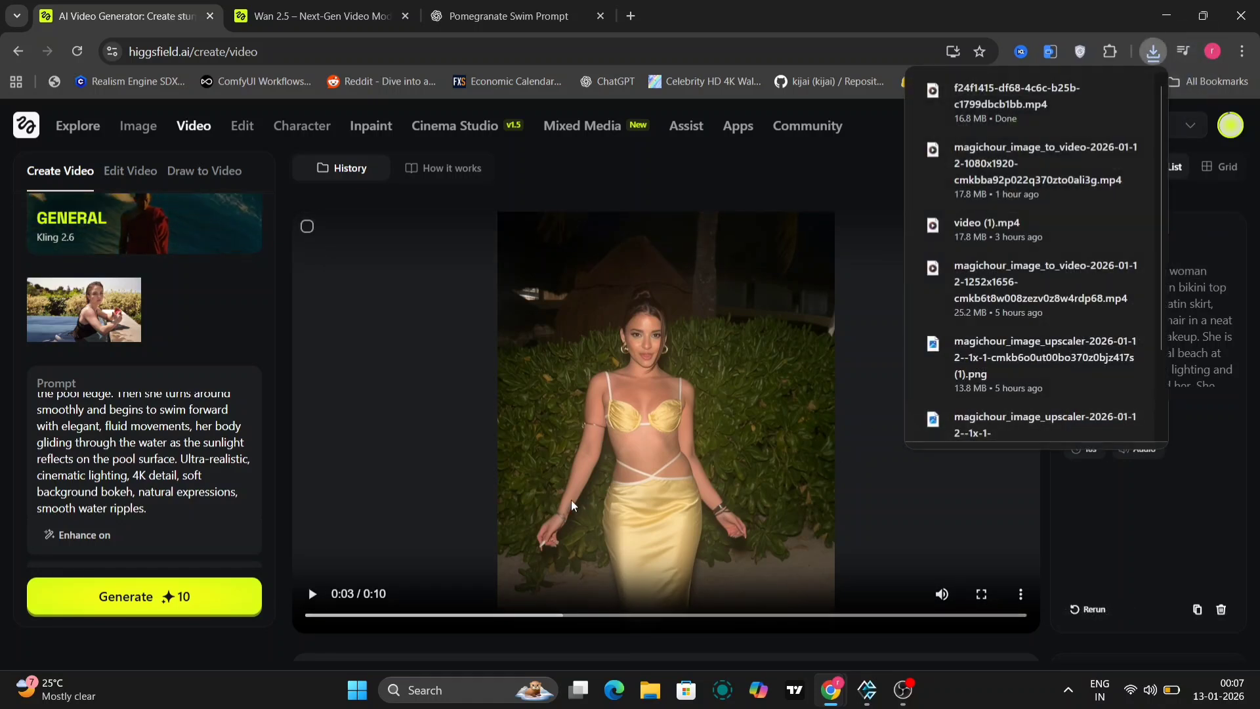
Close the downloads list and play the generated pomegranate pool video in full screen from the history.
click(1118, 548)
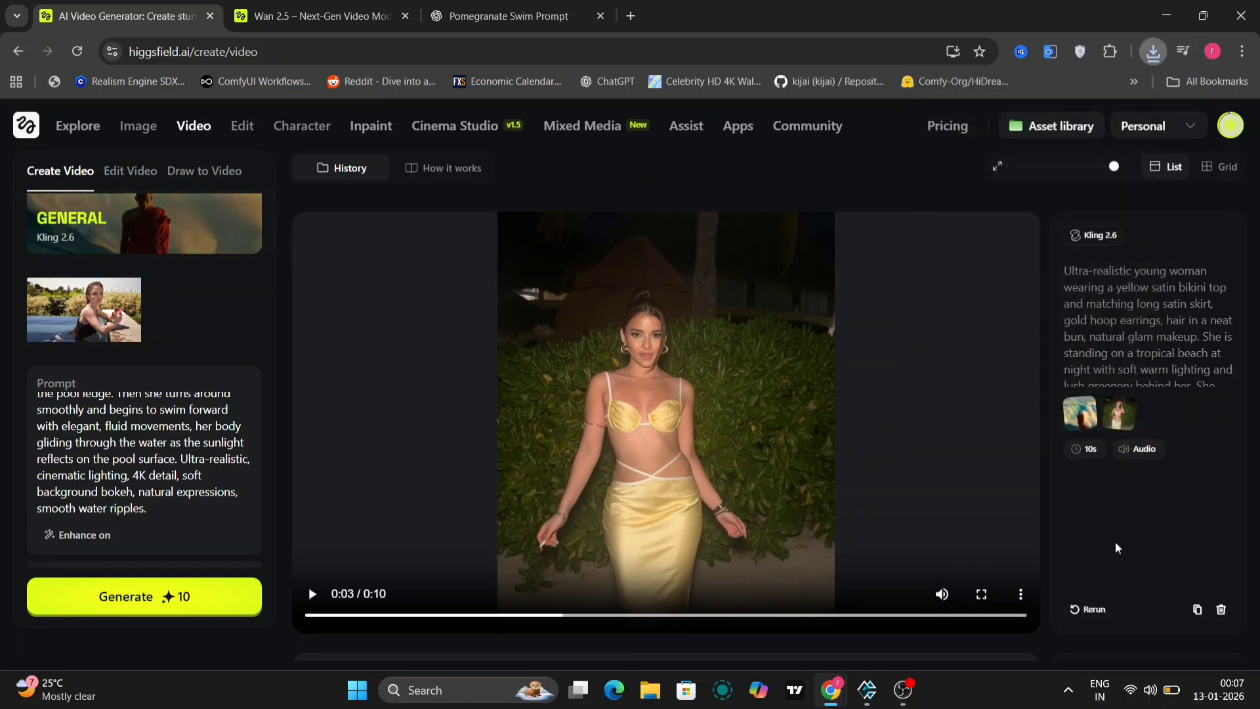
scroll(1126, 560, up, 1)
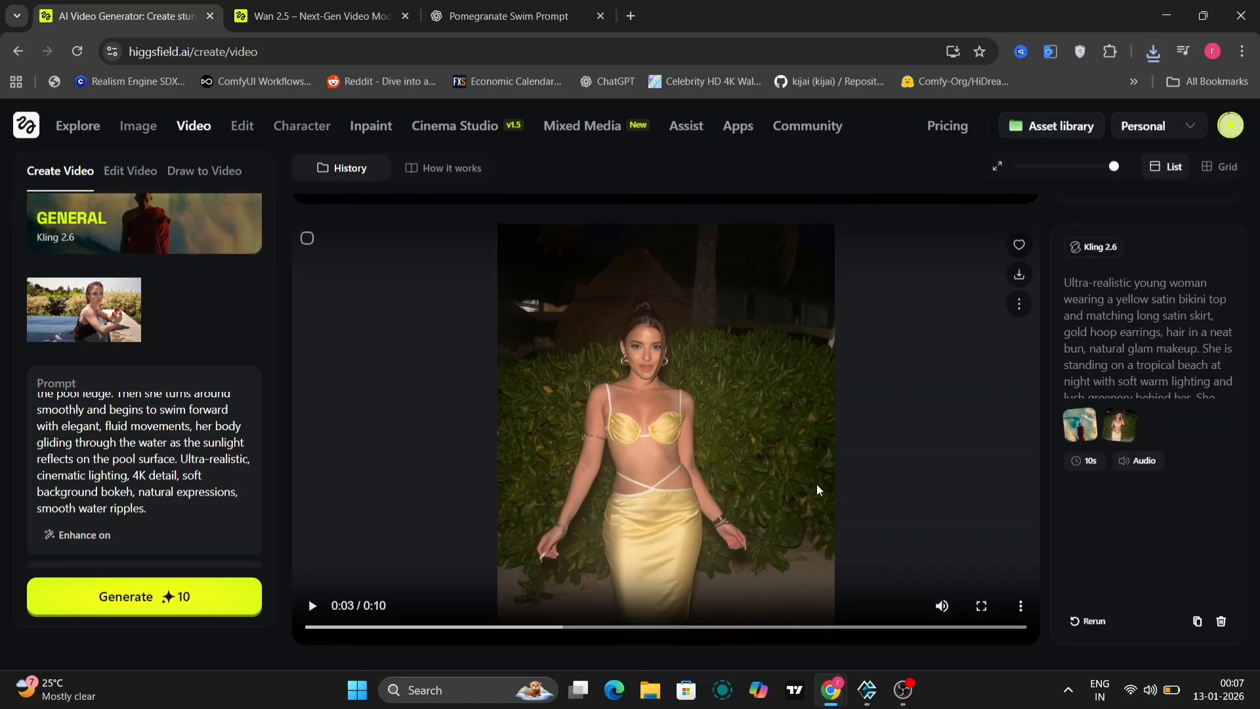
scroll(1191, 585, down, 1)
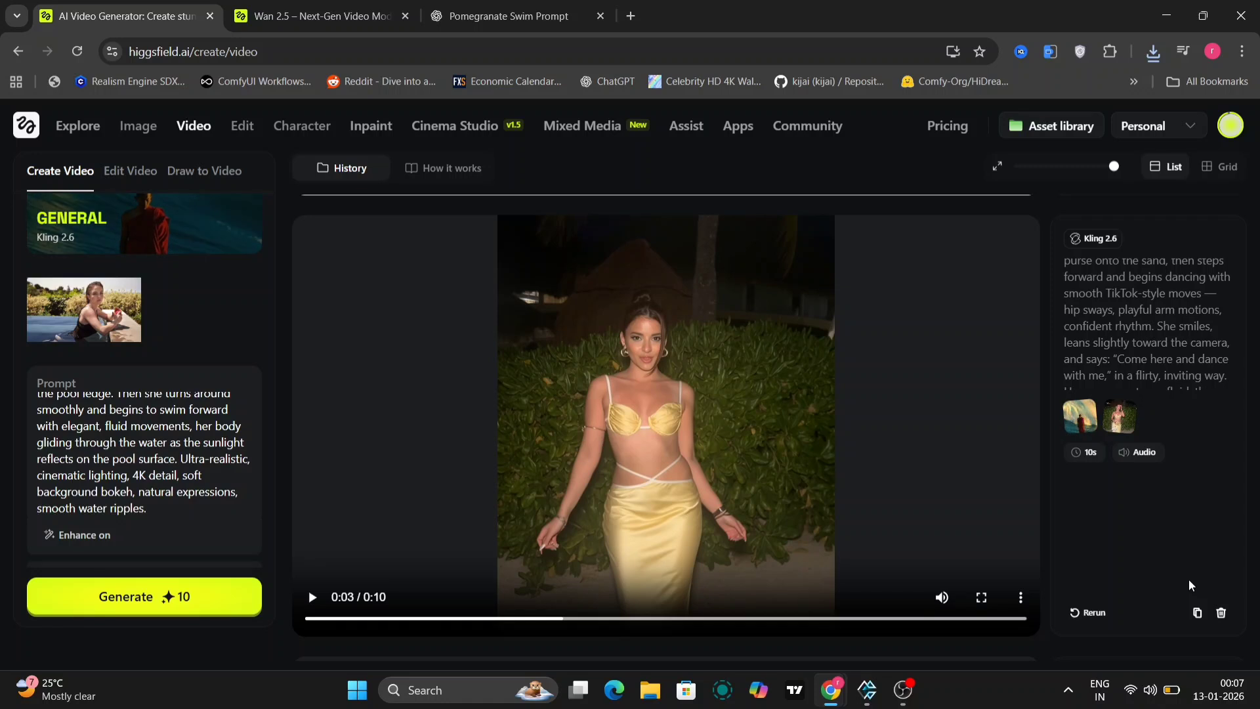
scroll(1191, 584, up, 5)
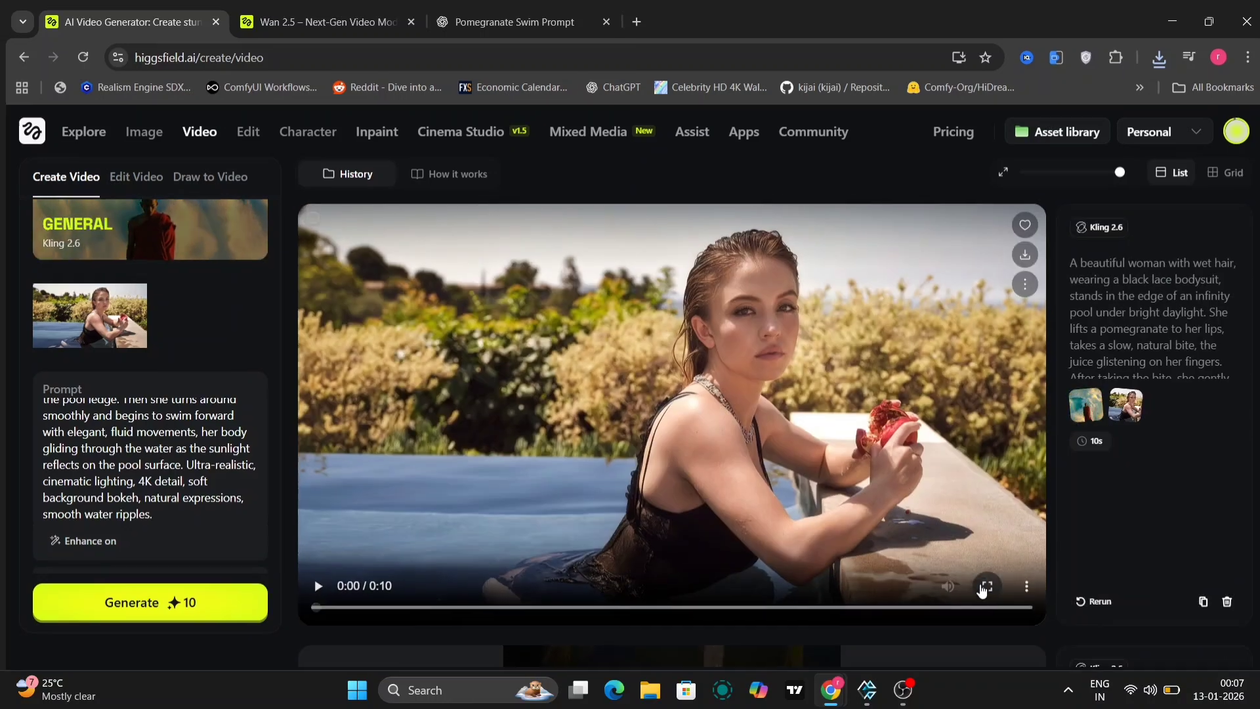
click(981, 584)
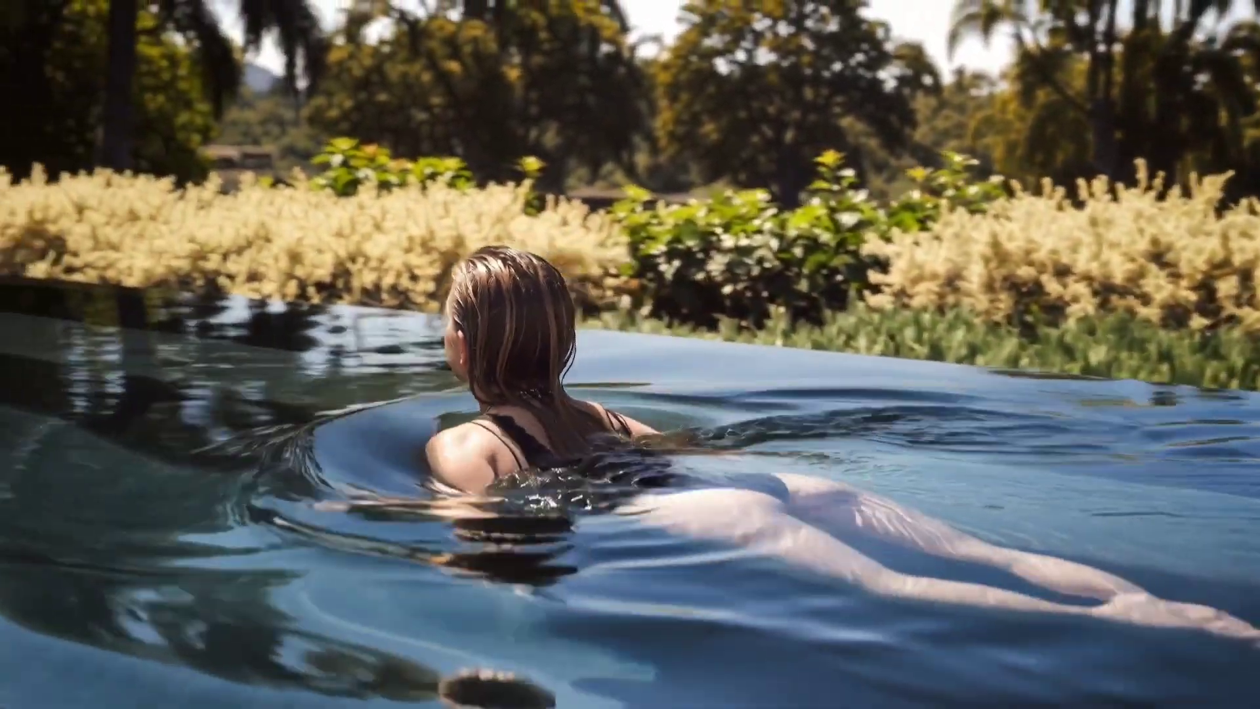
key(Escape)
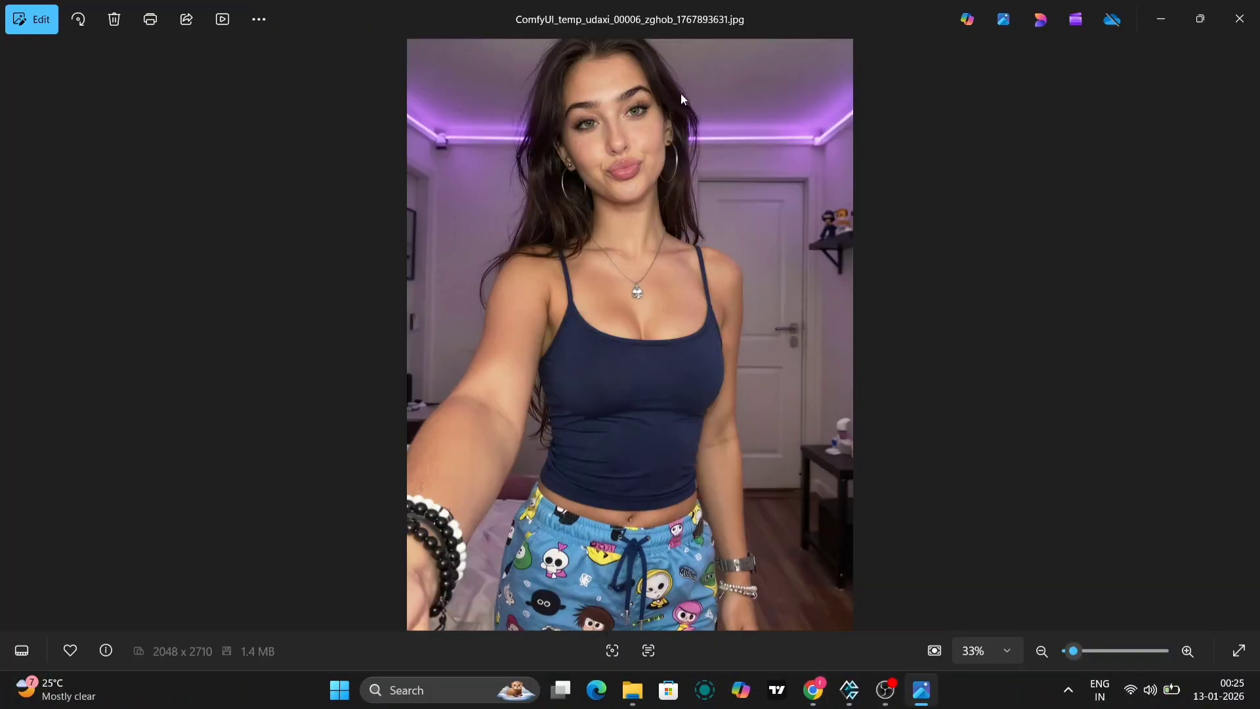
Preview the AnimateDiff mirror-selfie clip from the Downloads folder and return to the browser.
click(1157, 18)
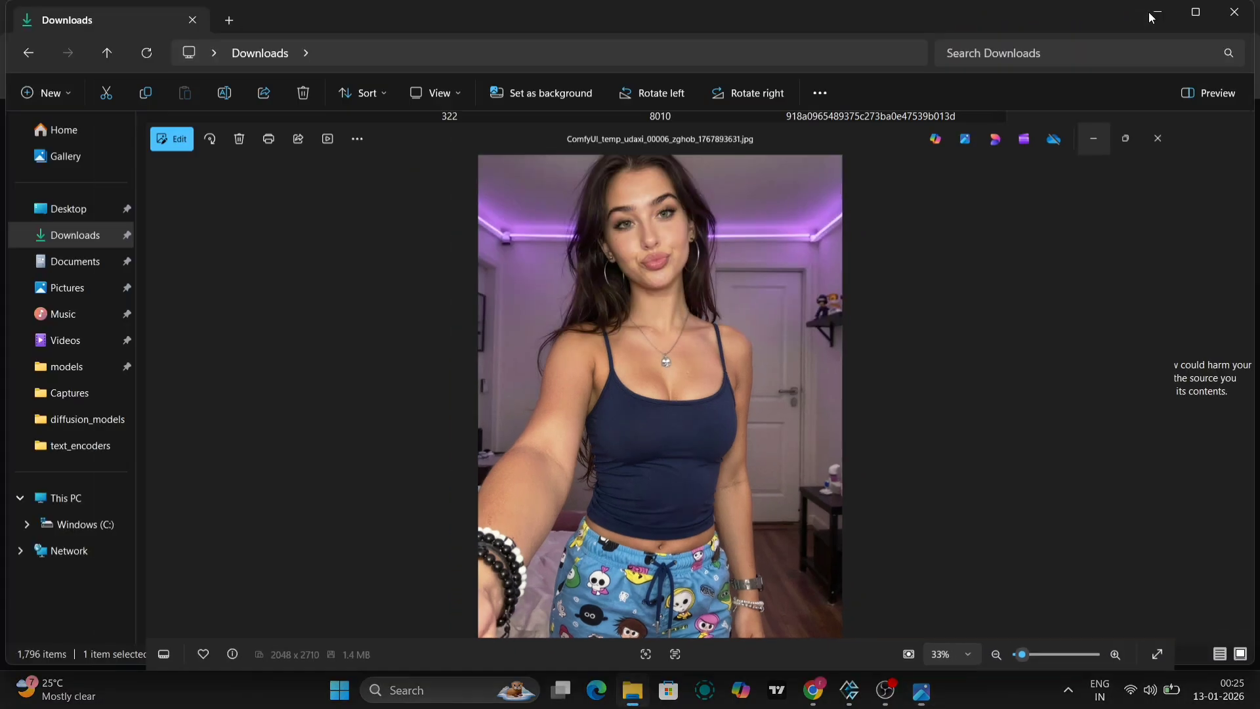
scroll(864, 247, up, 3)
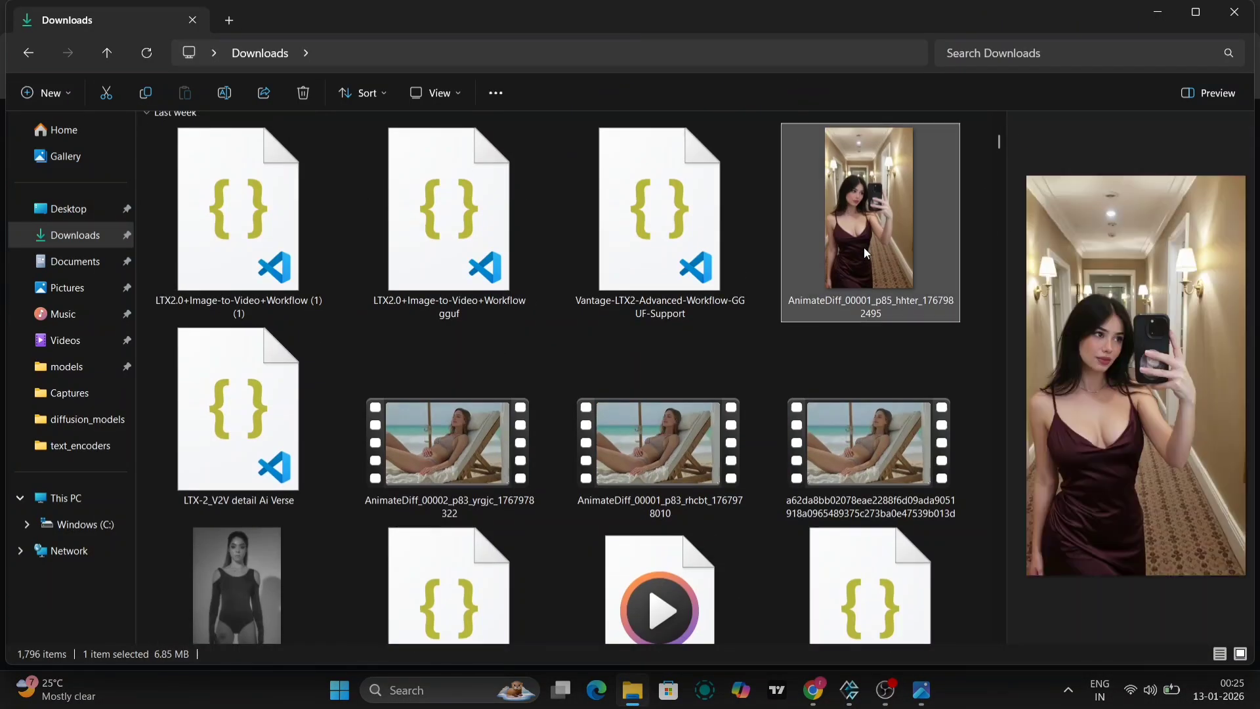
double_click(864, 248)
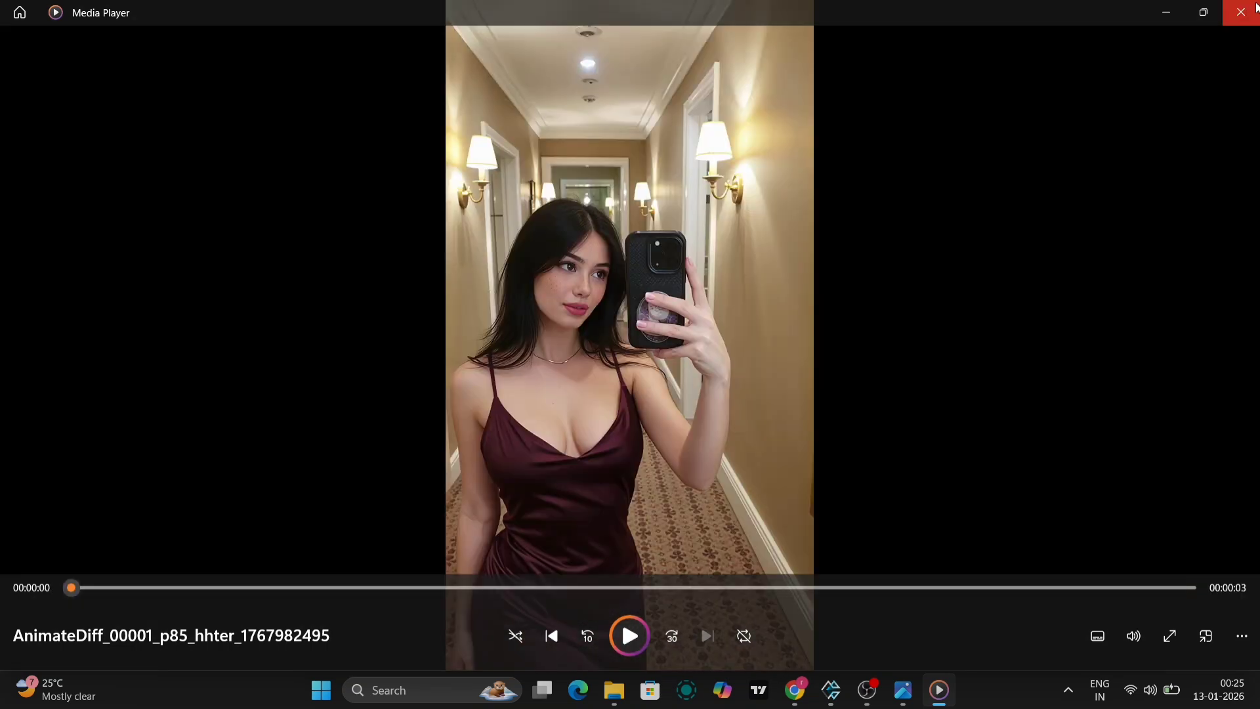
click(1256, 8)
click(1156, 13)
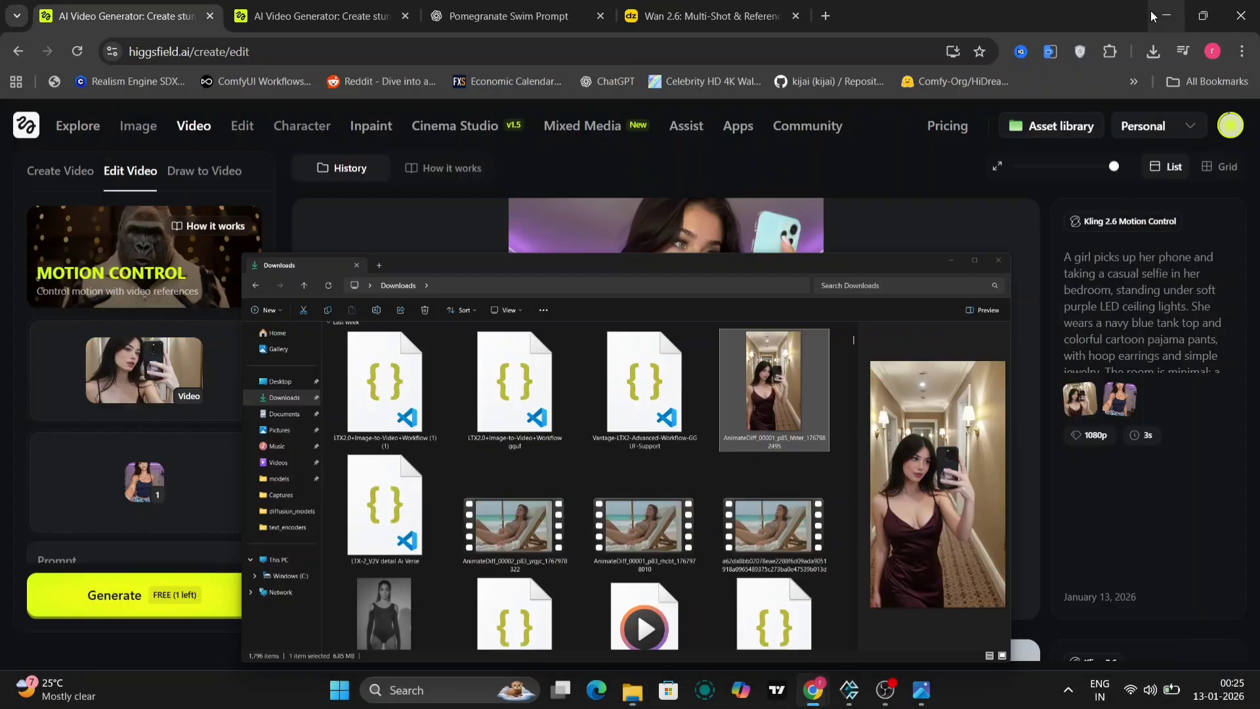
Review the motion control setup: reference video, character image, bedroom selfie prompt, and the available models.
mouse_move(165, 494)
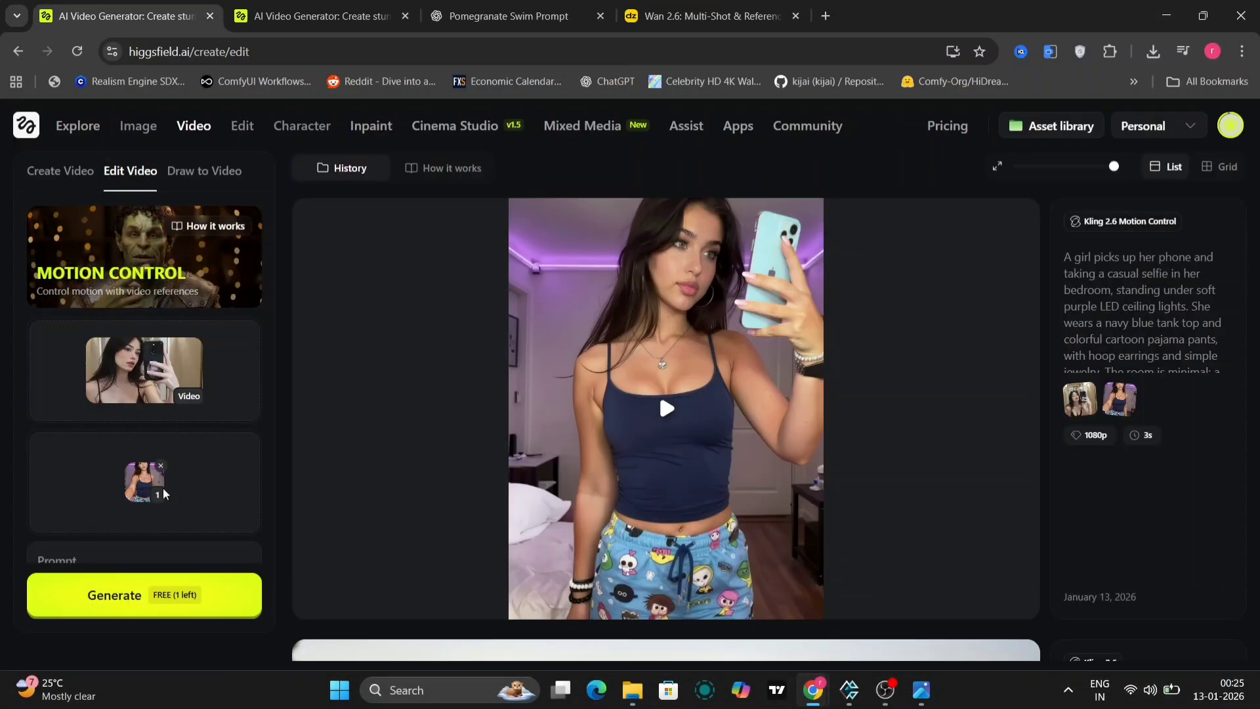
scroll(194, 386, down, 3)
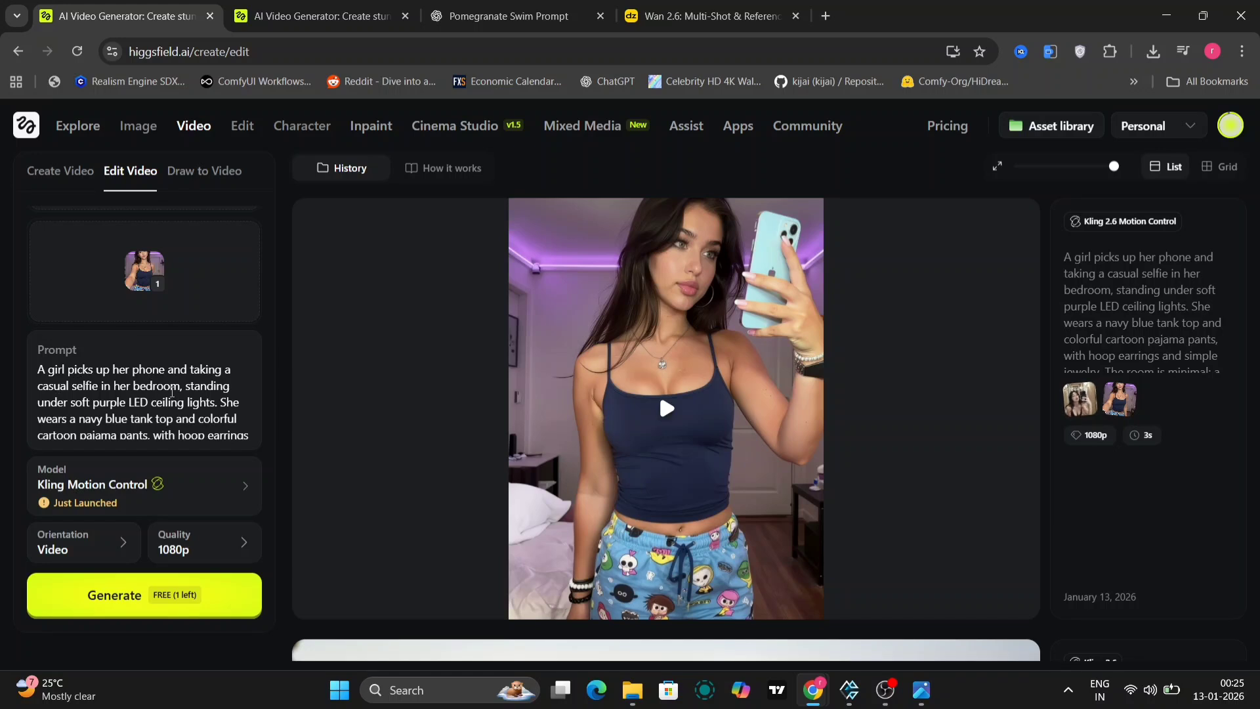
scroll(157, 403, down, 3)
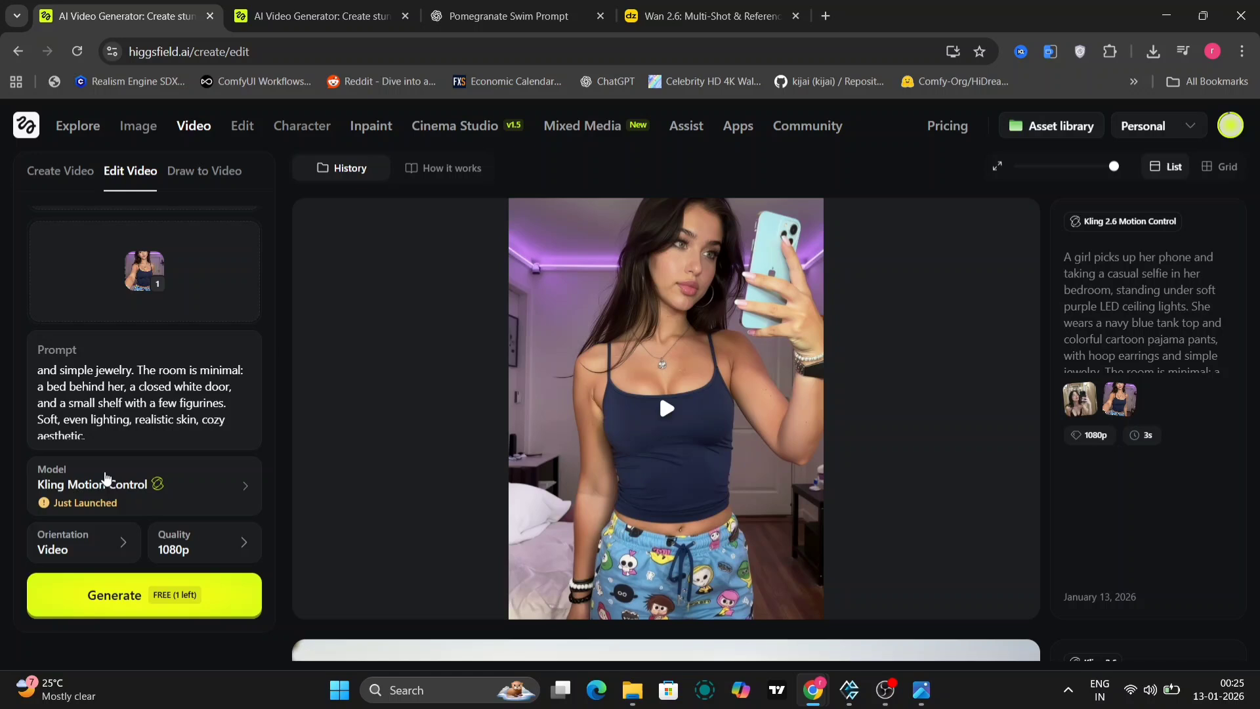
click(120, 487)
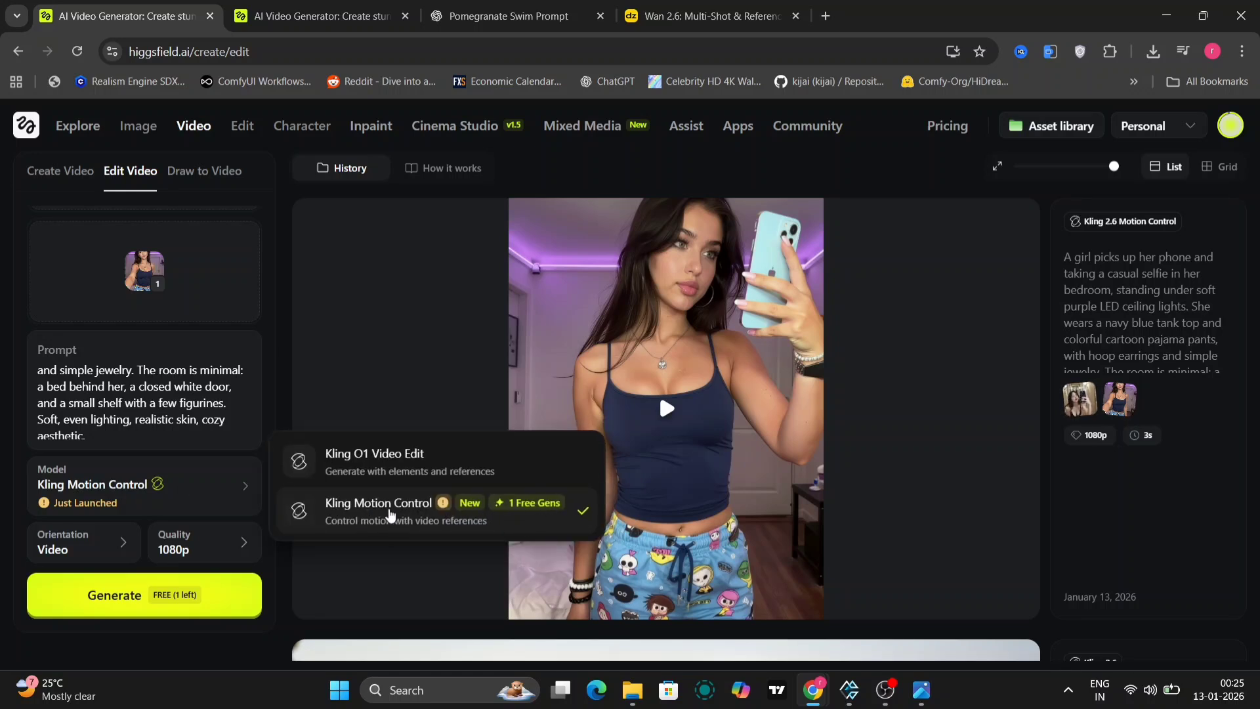
click(266, 391)
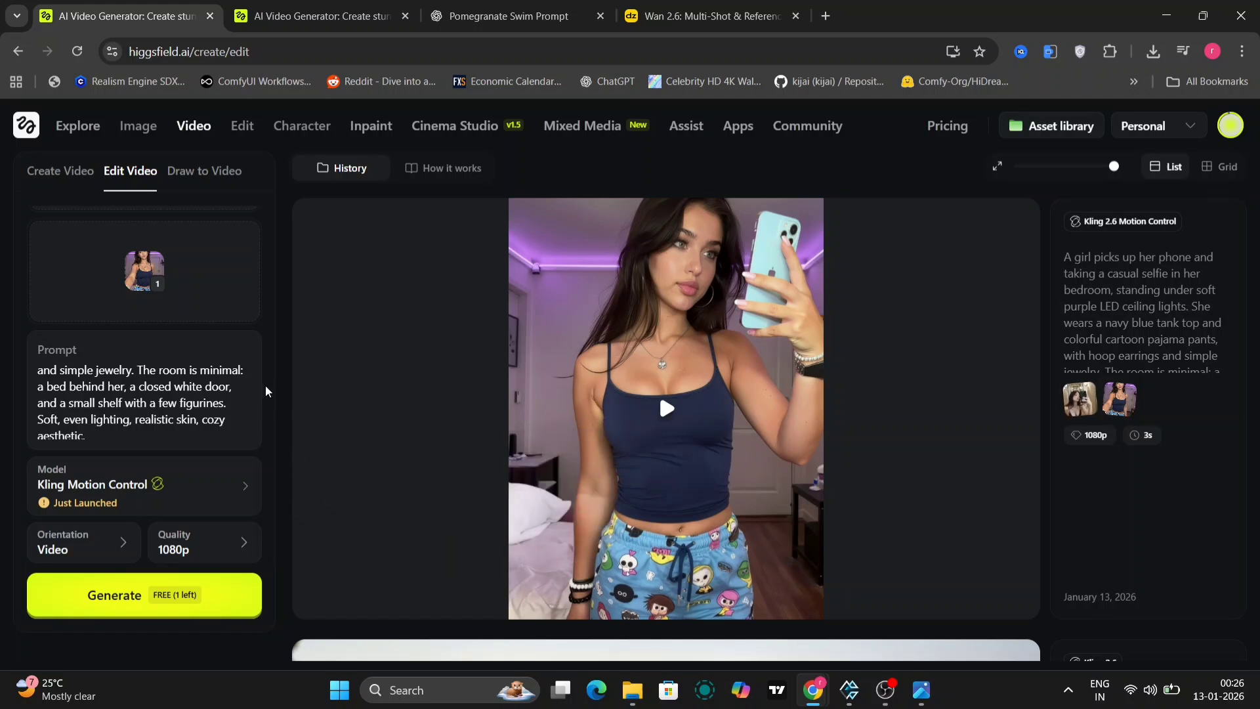
Play the generated bedroom selfie video in full screen, return to the history, and pause it.
click(905, 487)
click(975, 578)
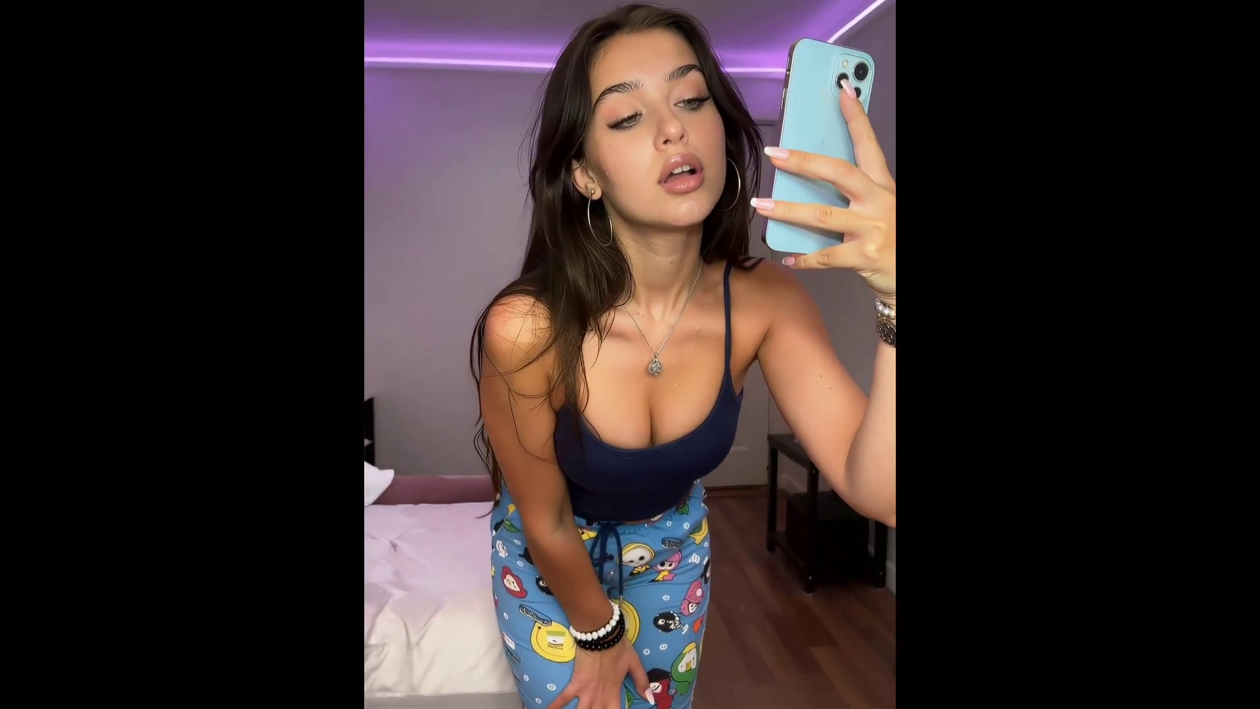
key(Escape)
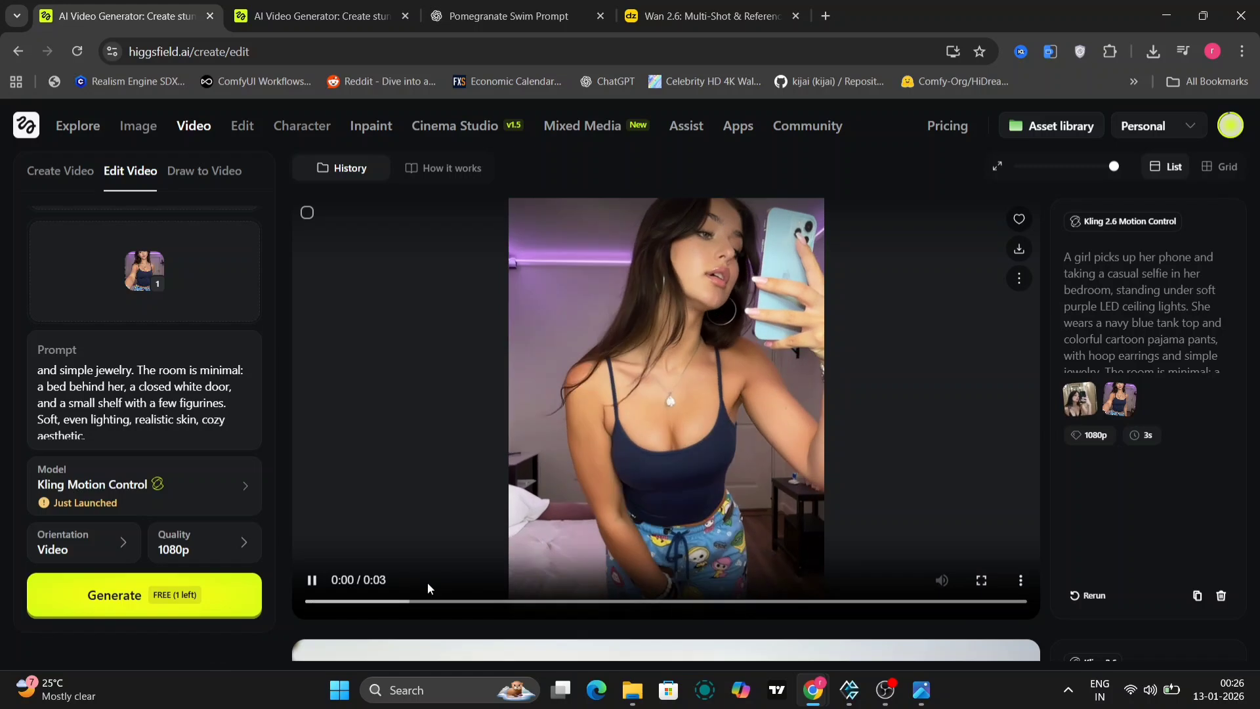
click(313, 581)
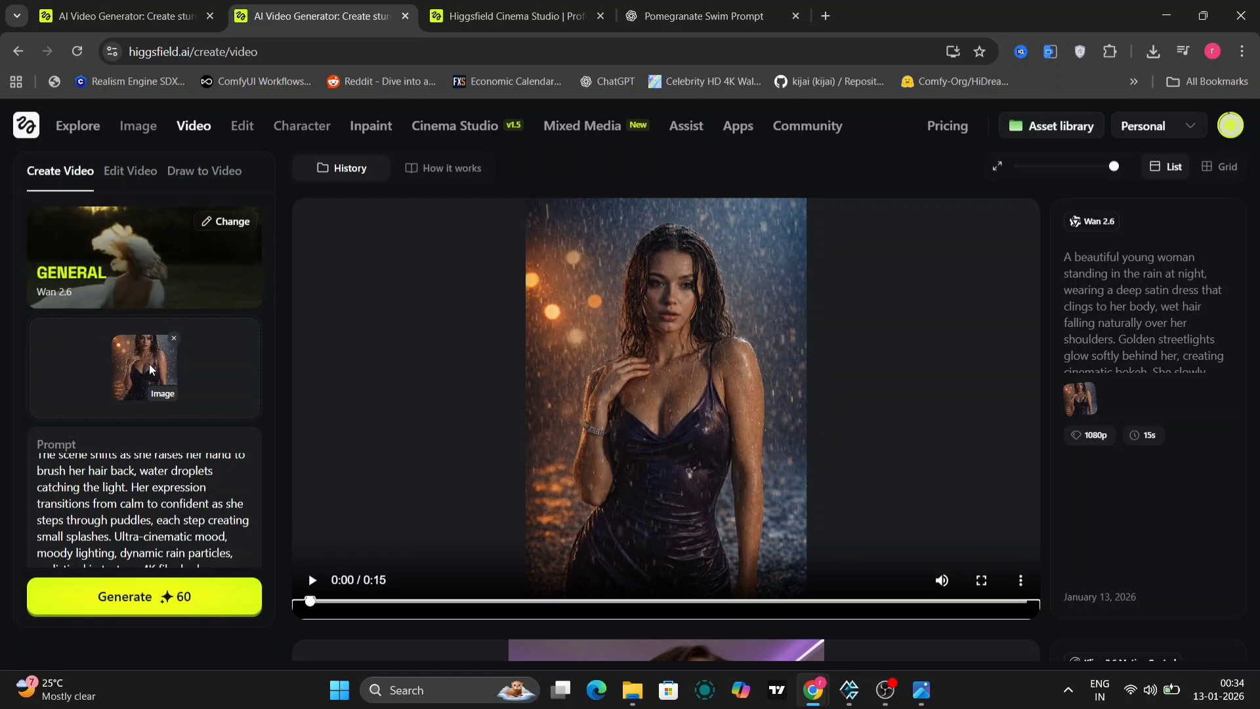
Review the Wan 2.6 rain scene setup: reference image, full prompt, multishots, duration, and quality.
mouse_move(149, 365)
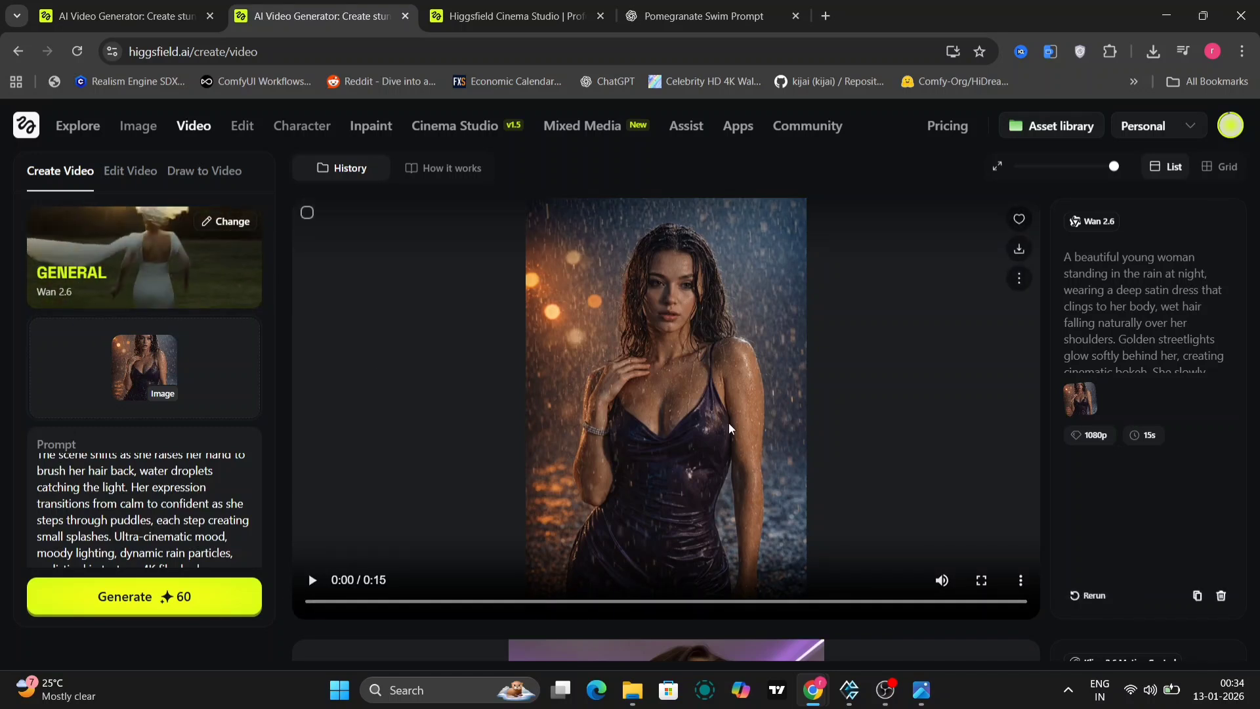
scroll(139, 508, up, 3)
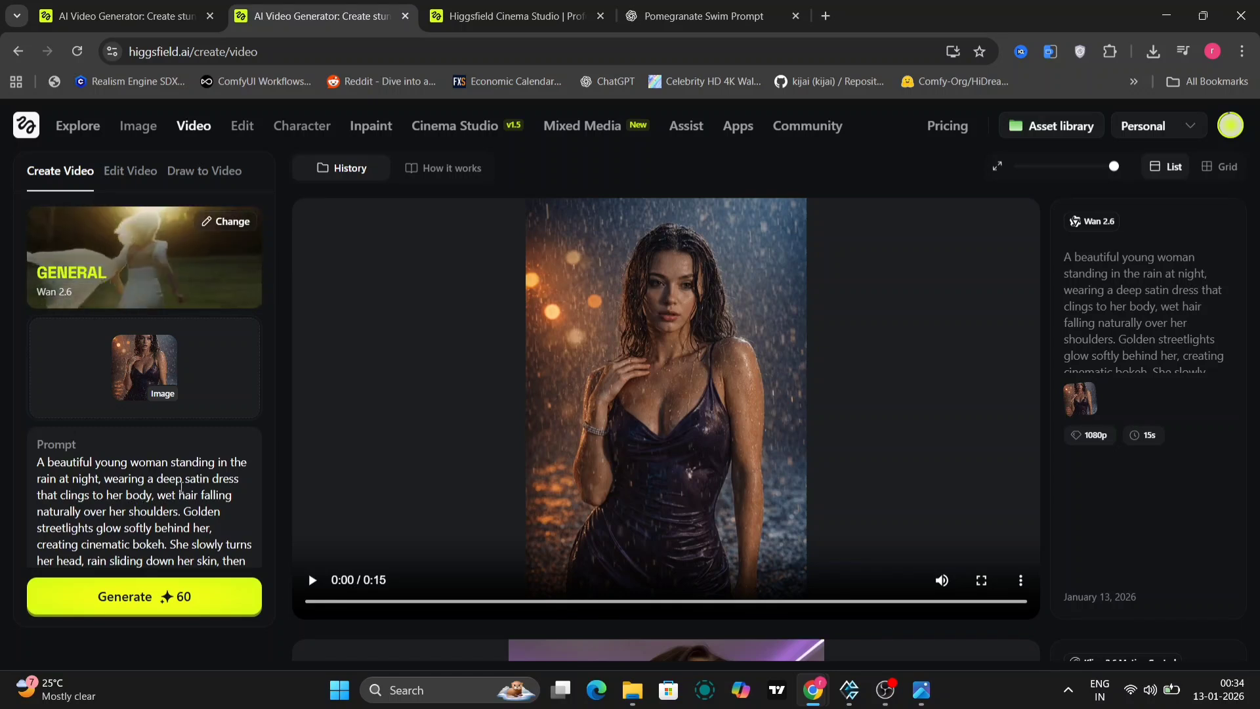
scroll(178, 514, down, 1)
scroll(178, 513, down, 5)
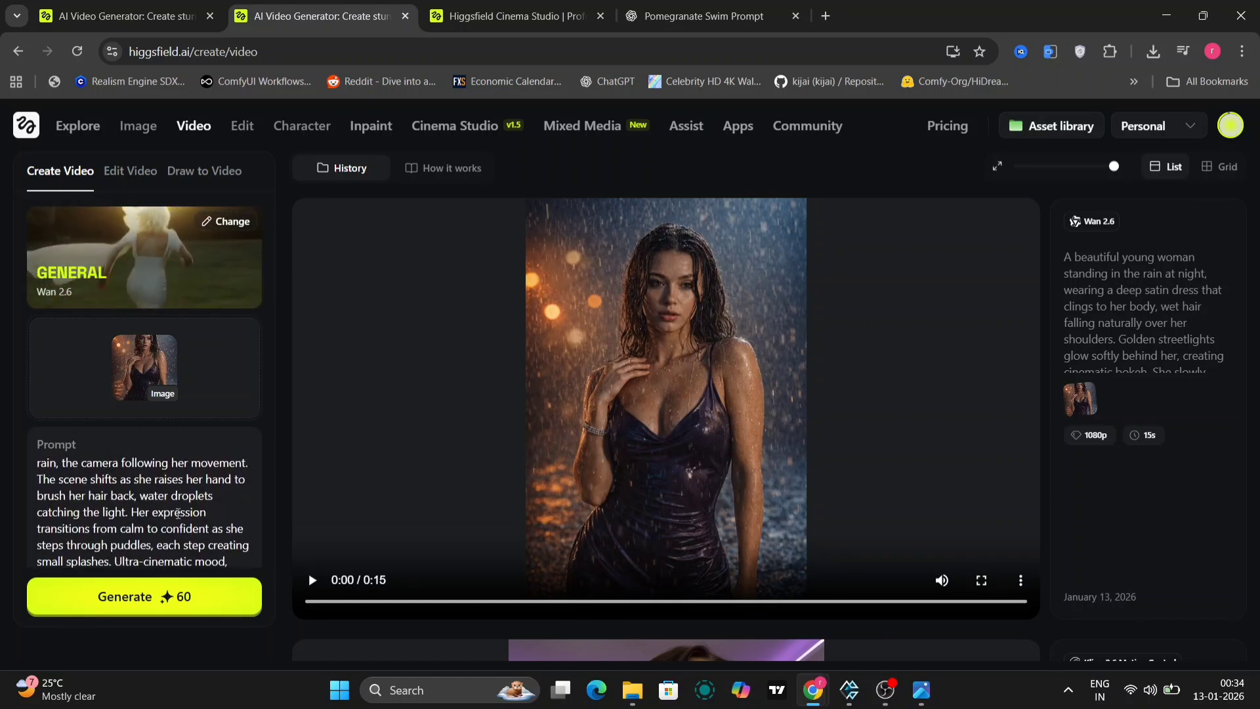
scroll(178, 513, down, 1)
scroll(178, 514, down, 3)
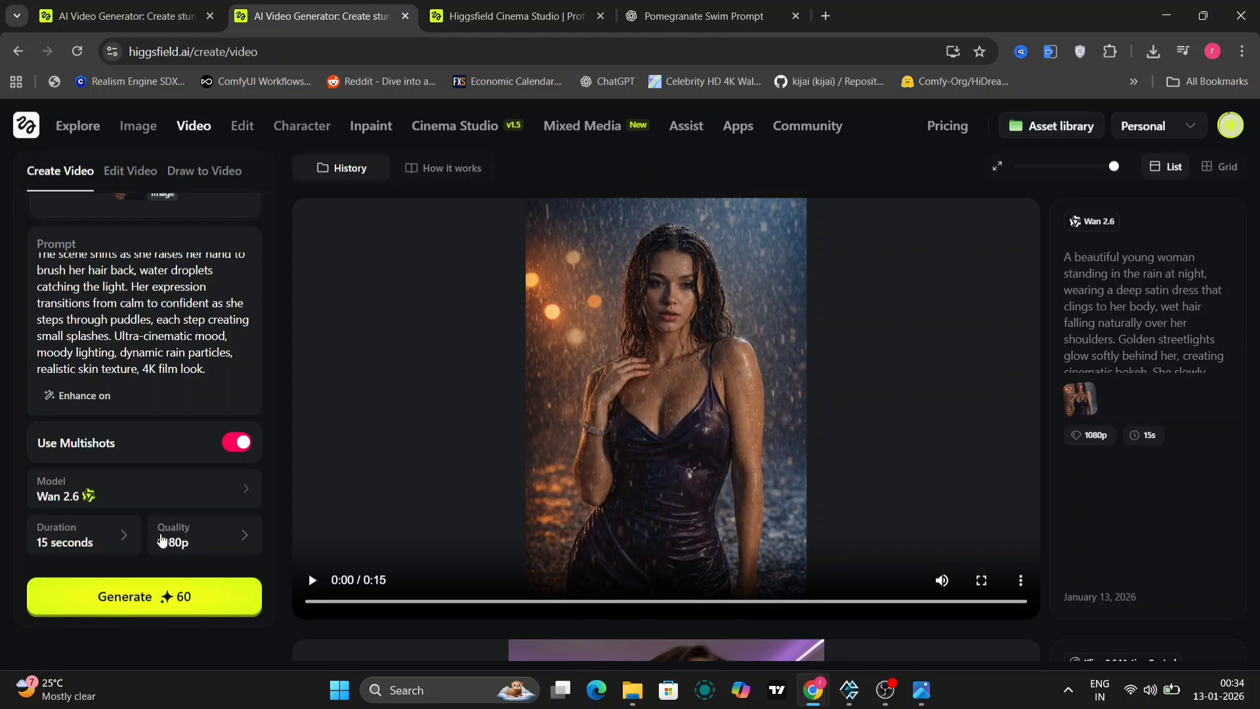
Play the Wan 2.6 rain video in full screen and pause it near the end.
click(982, 581)
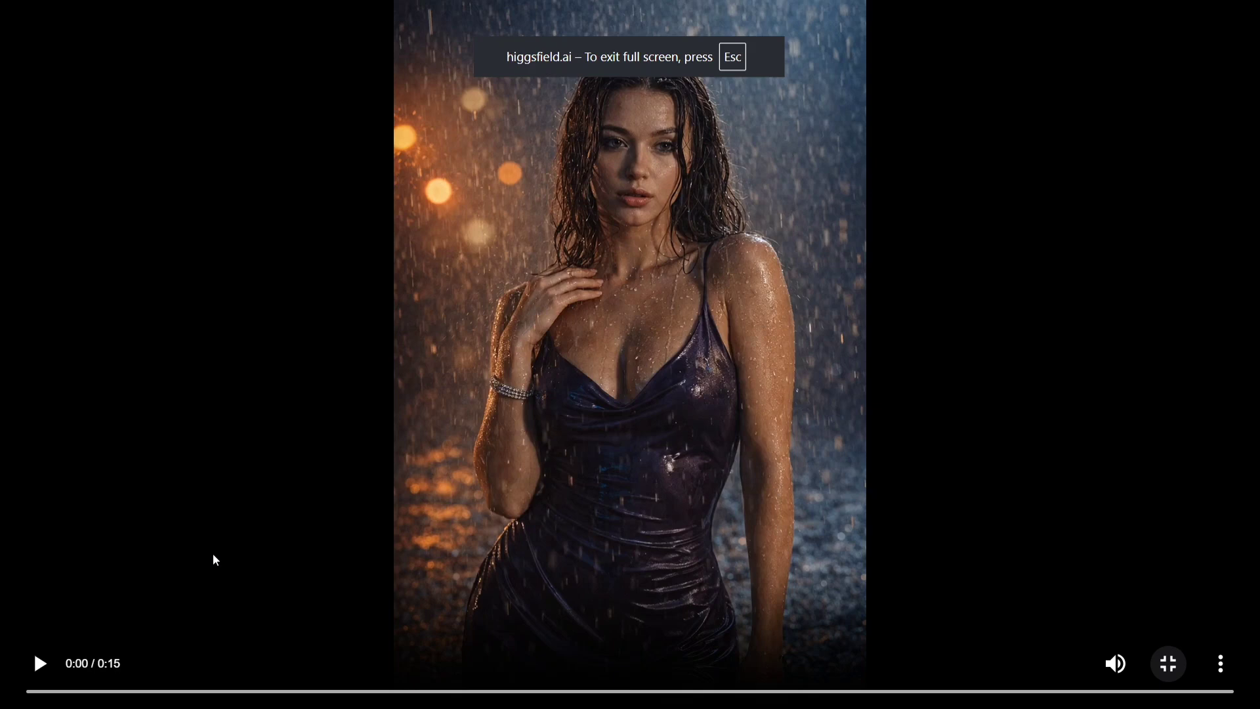
click(41, 663)
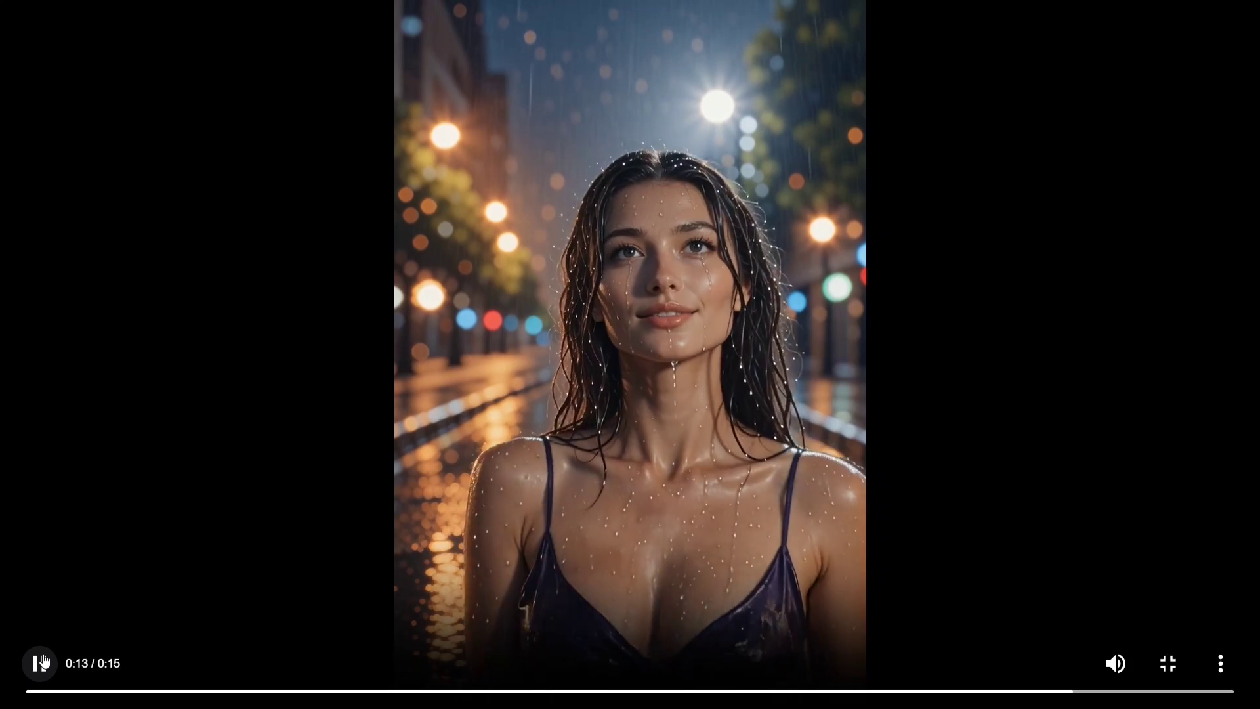
click(41, 663)
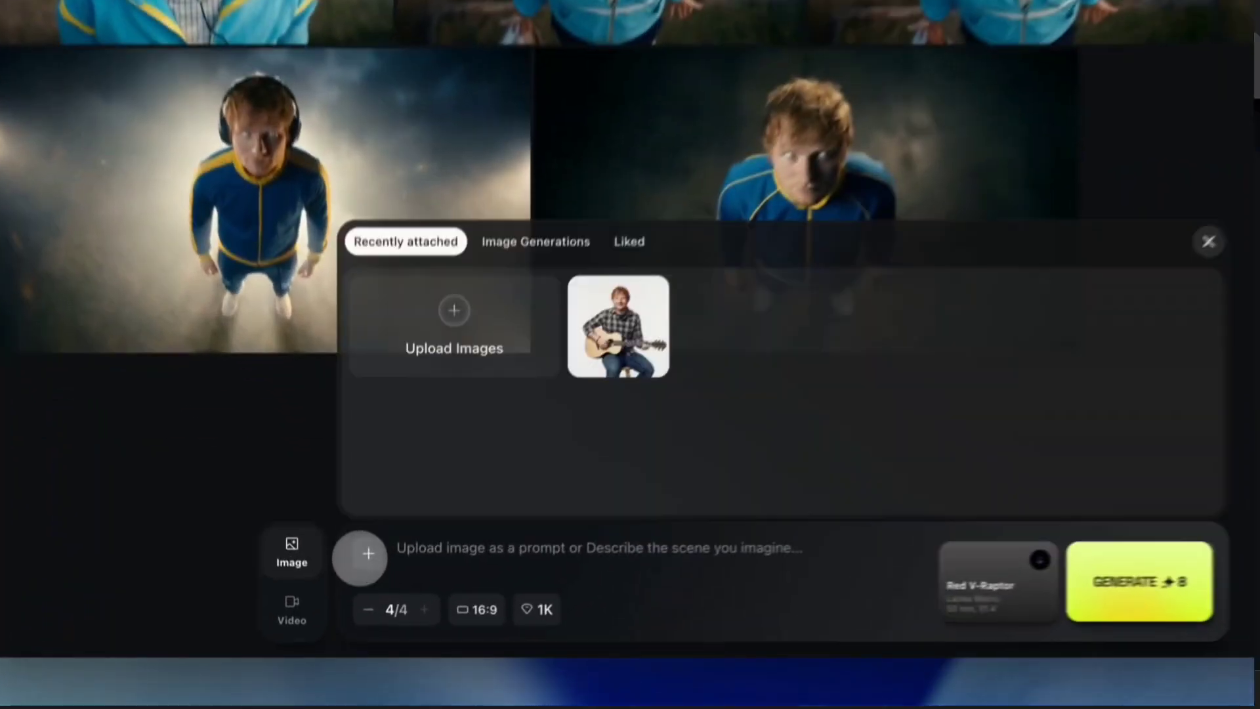
Attach the guitarist reference image and enter the image prompt "High angle Ed Sheeran white eyes looking up blue tracksuit".
click(618, 327)
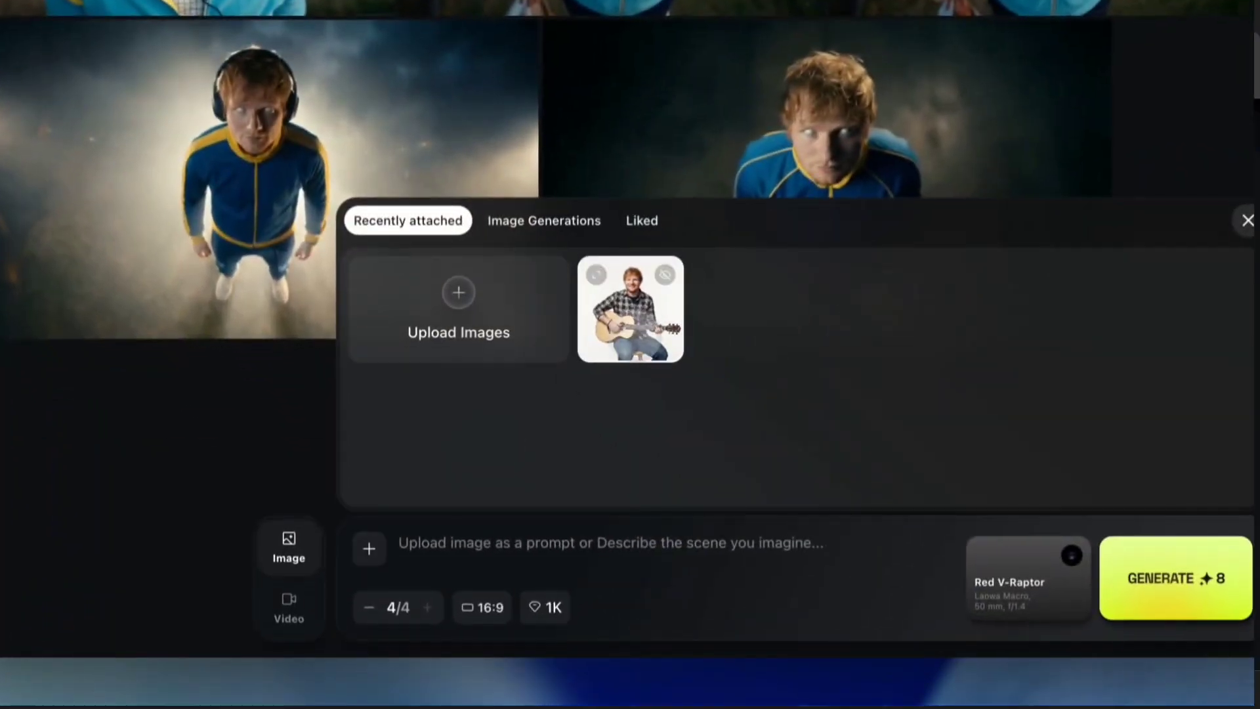
text(High angle Ed Sheeran white eyes looking up blue )
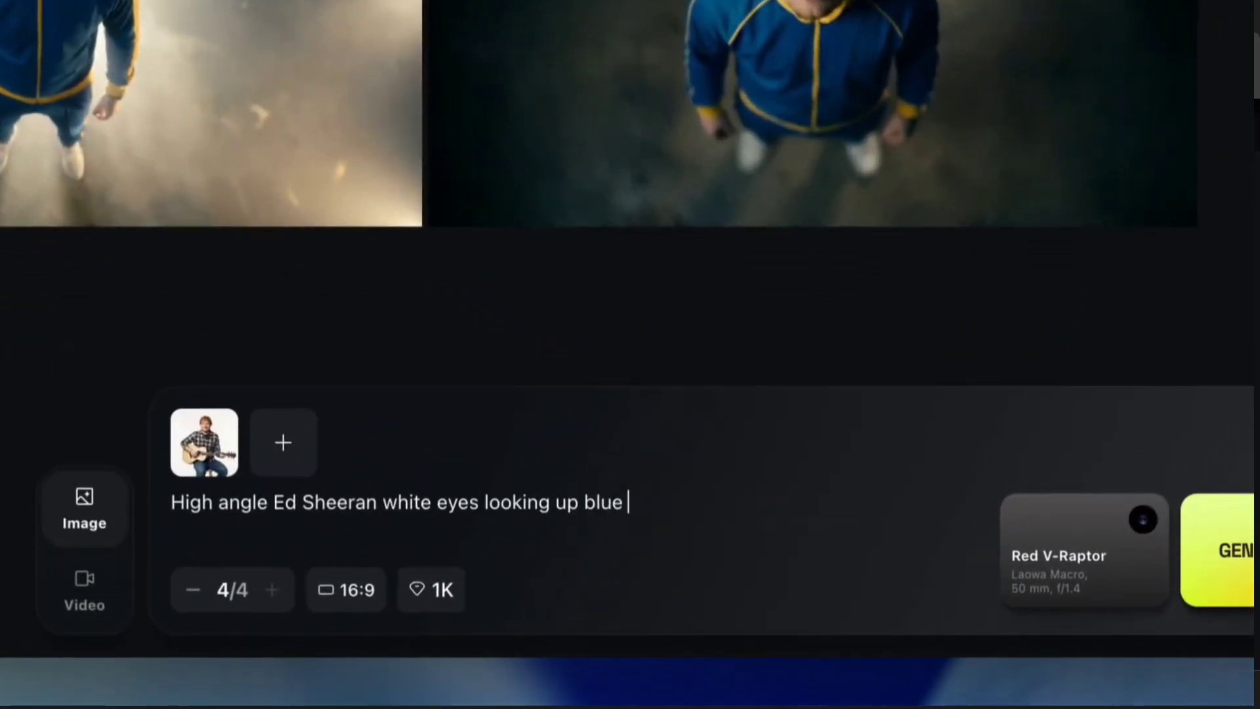
text(tracksuit)
Configure the camera setup with IMAX Film Camera, Panavision C-Series lens, 35 mm focal length, and f/4 aperture.
click(1047, 577)
scroll(808, 189, down, 2)
scroll(913, 124, down, 2)
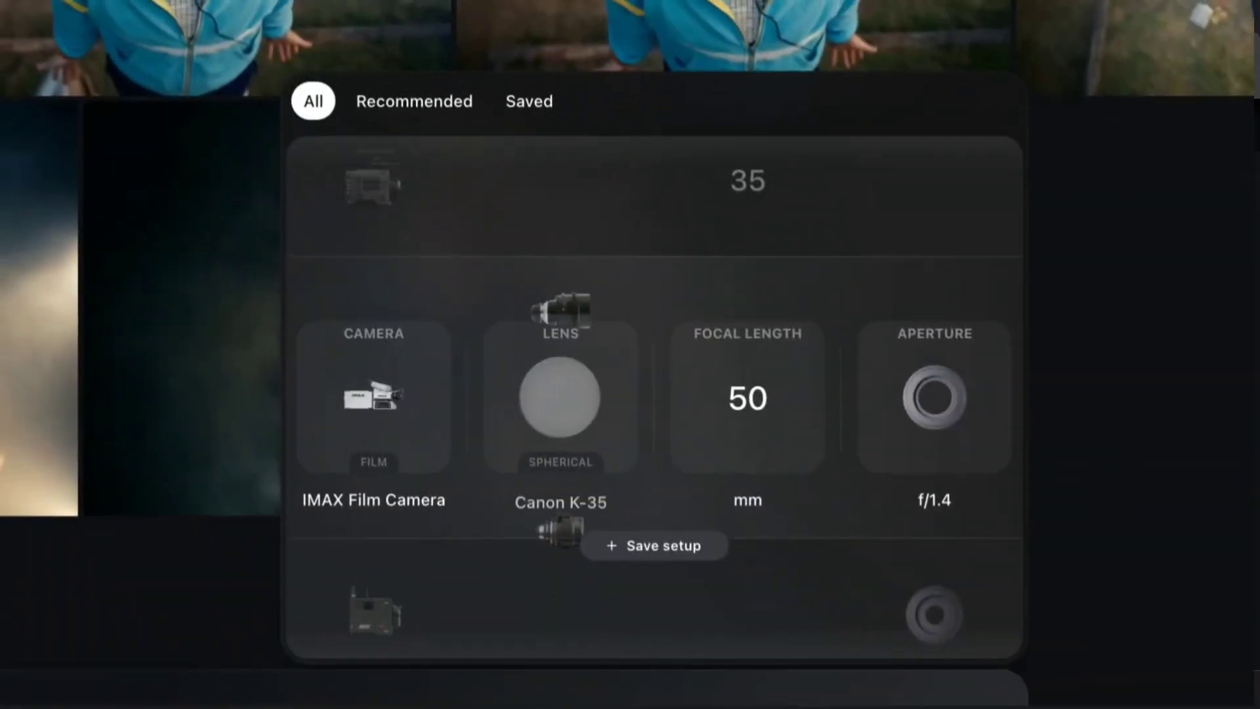
scroll(919, 400, down, 3)
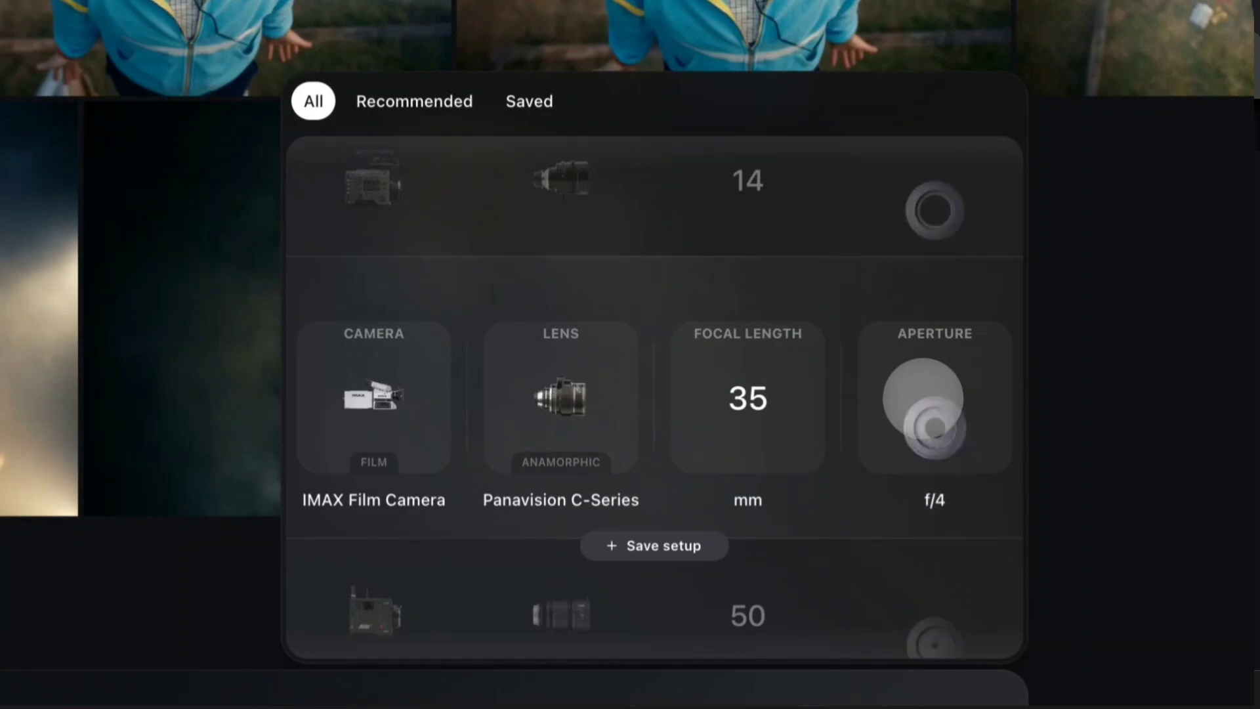
click(761, 543)
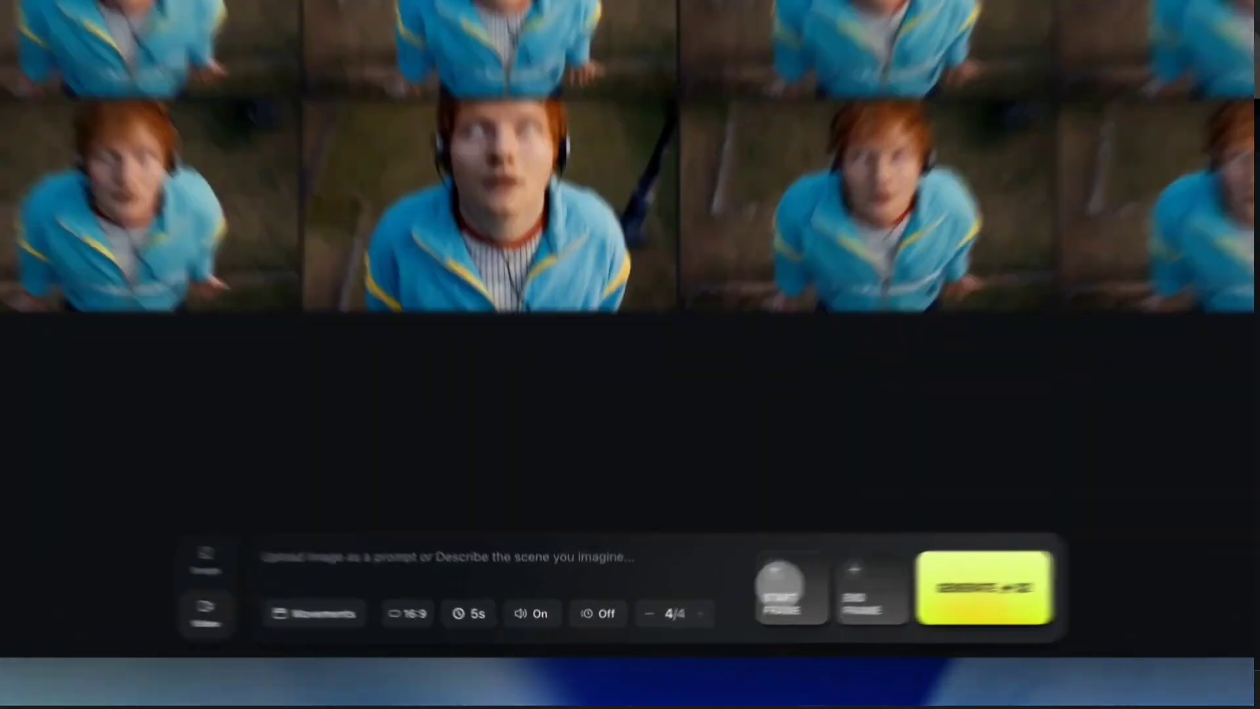
Set the blue-tracksuit image as start frame and enter "Ed Sheeran white eyes blue blue tracksuit levitating upwards high angle dramatic cinematic lighting" as the video prompt.
click(718, 611)
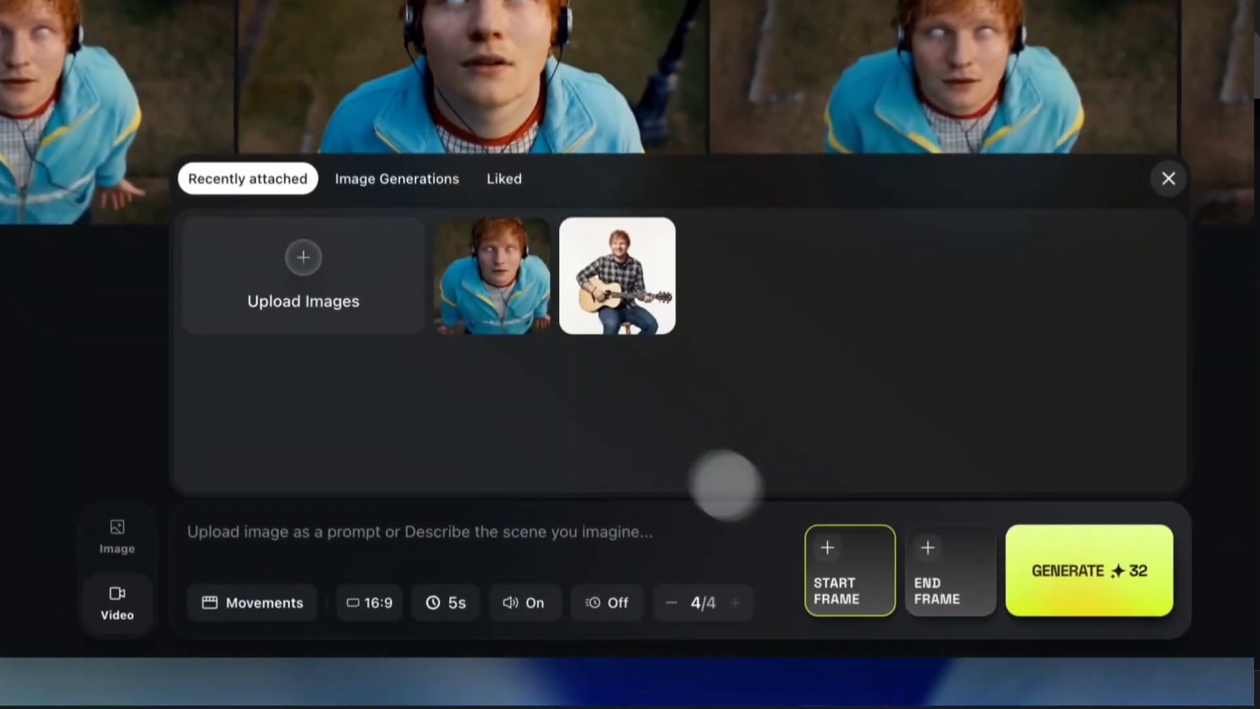
click(524, 446)
click(300, 507)
text(Ed Sheeran white eyes blue blue )
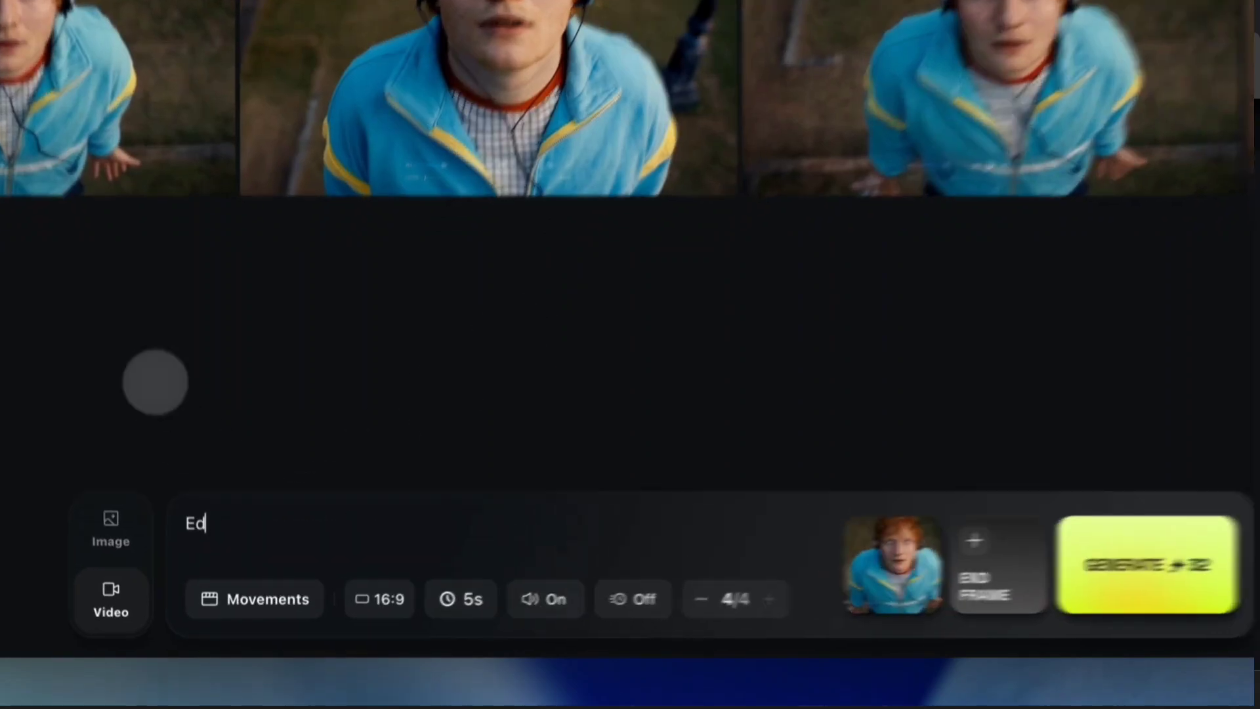
text(tracksuit levitating upwards high angle dramatic cinematic lighting)
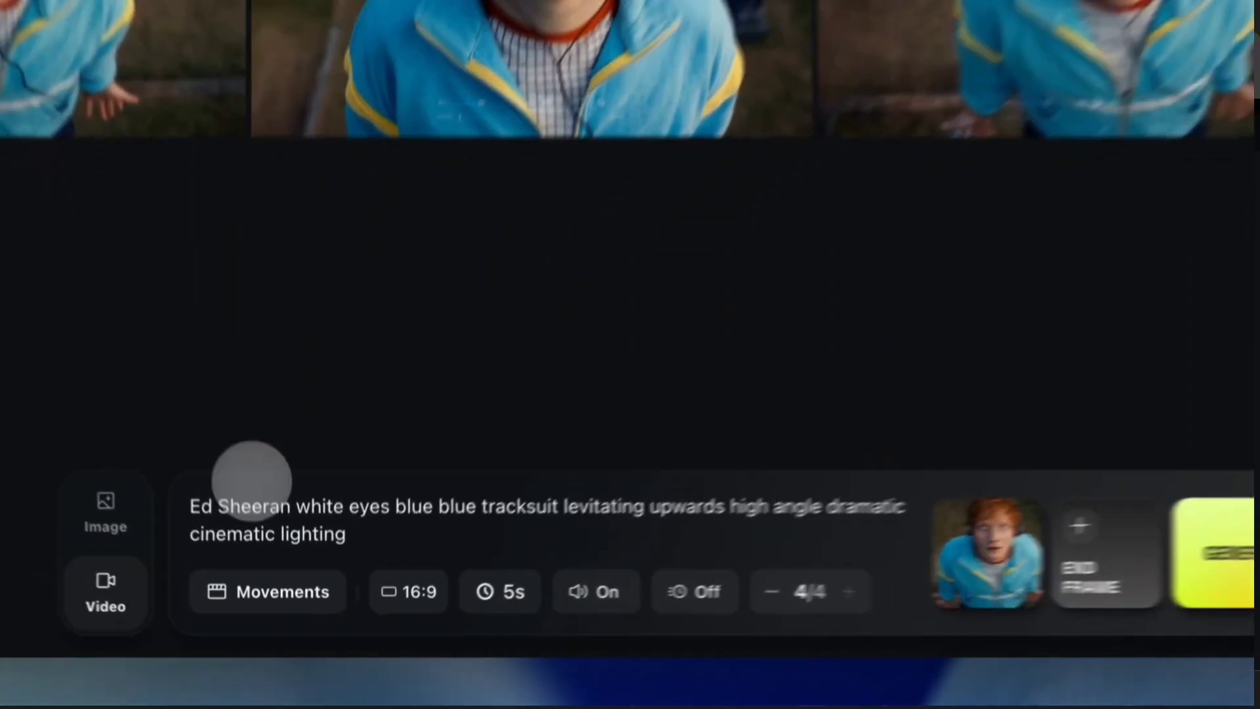
Apply the Zoom in camera movement to the tracksuit video.
click(282, 584)
click(932, 120)
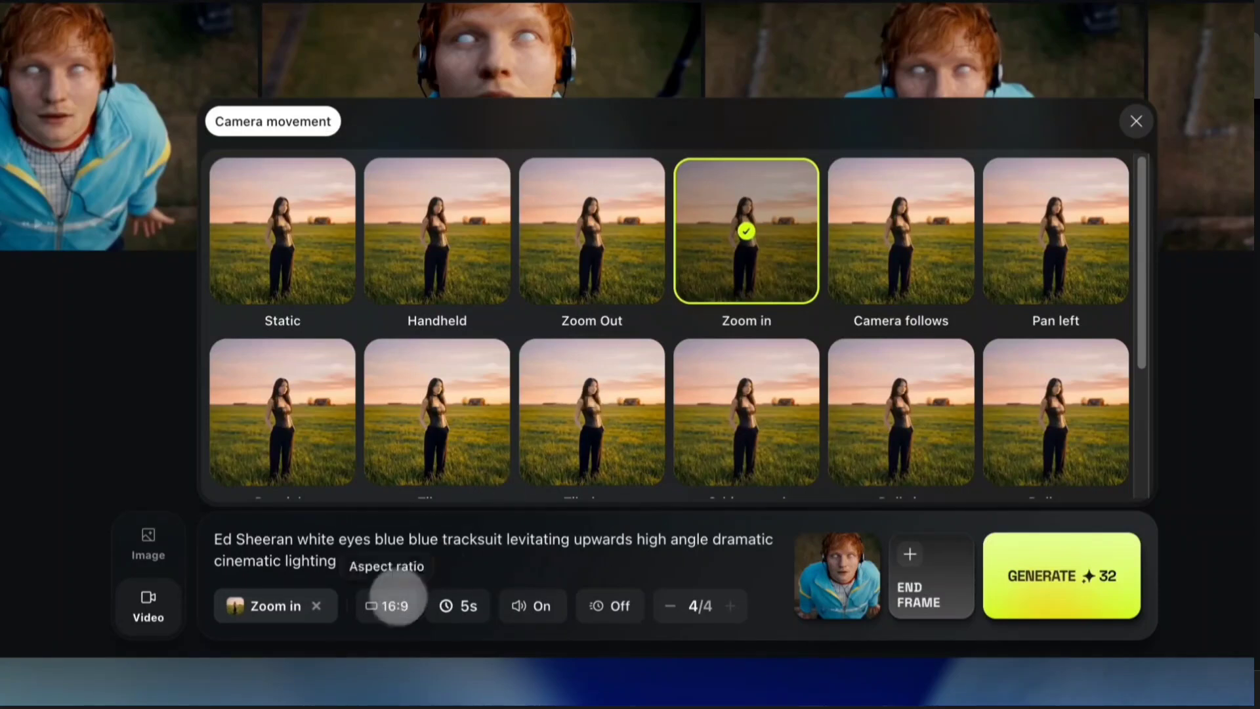
Generate four 5-second levitating tracksuit videos in 16:9 aspect ratio with sound on.
click(391, 602)
click(449, 576)
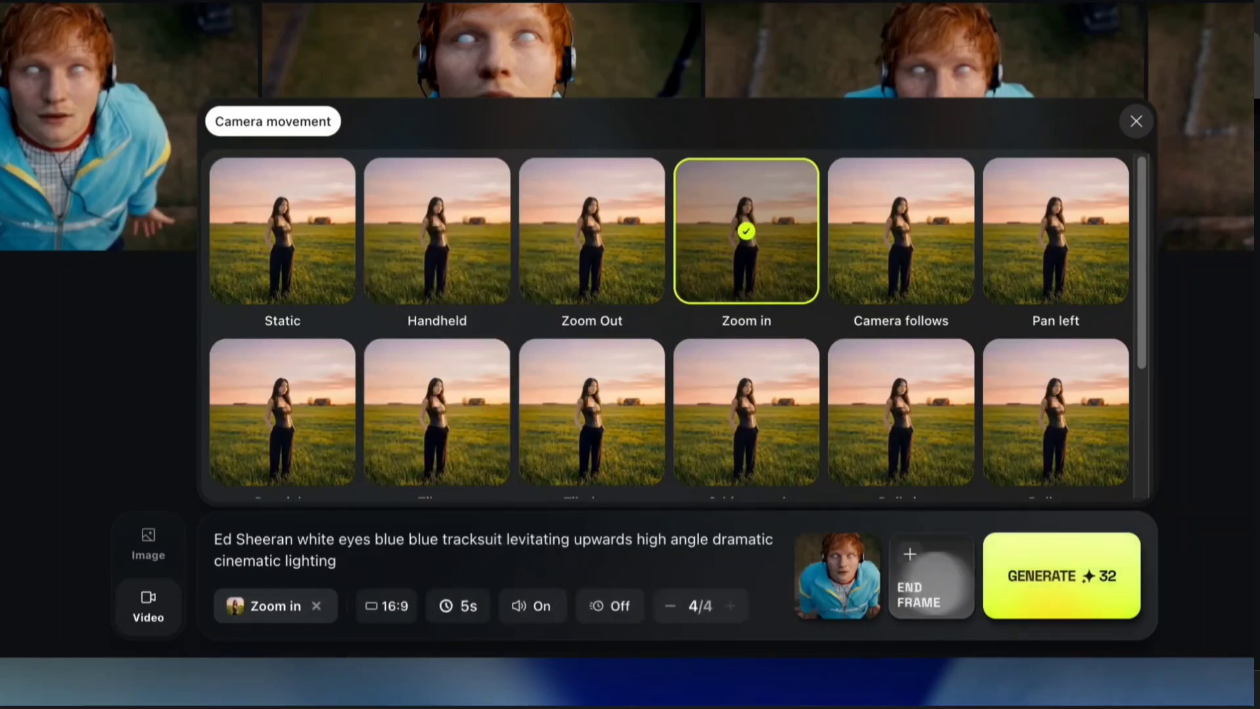
click(1083, 578)
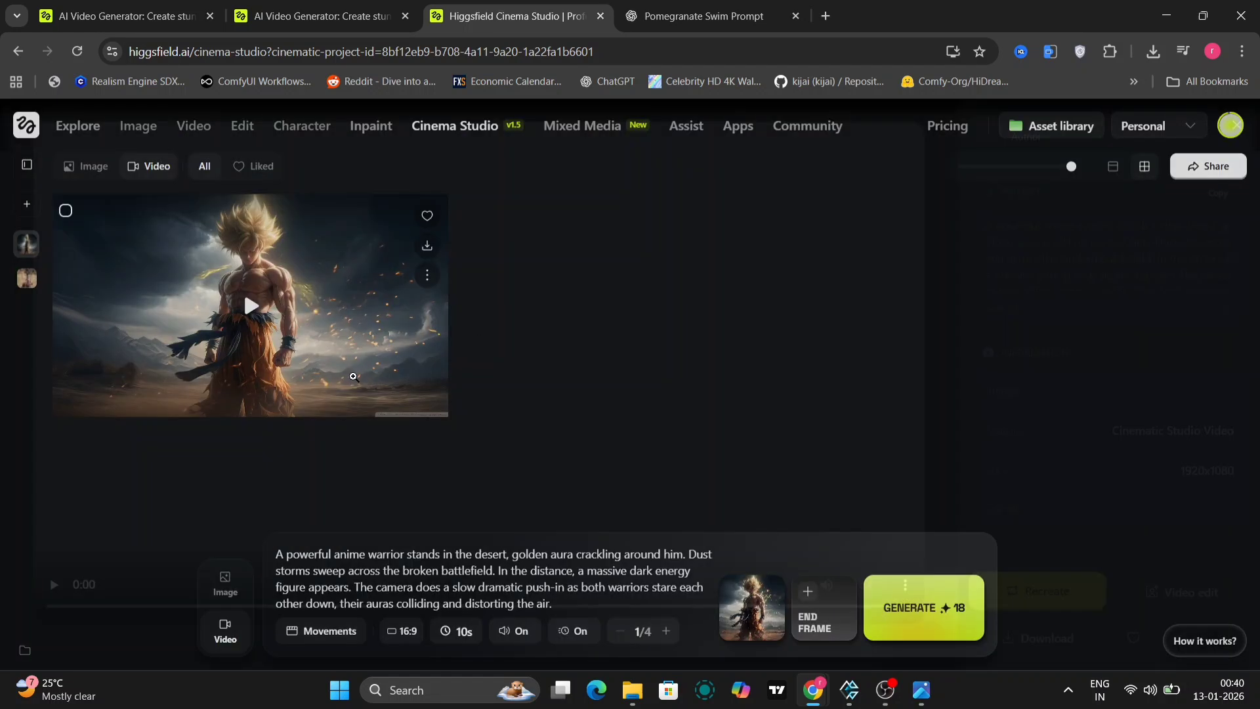
Play the anime warrior video in full screen to review it, and close its preview.
click(354, 378)
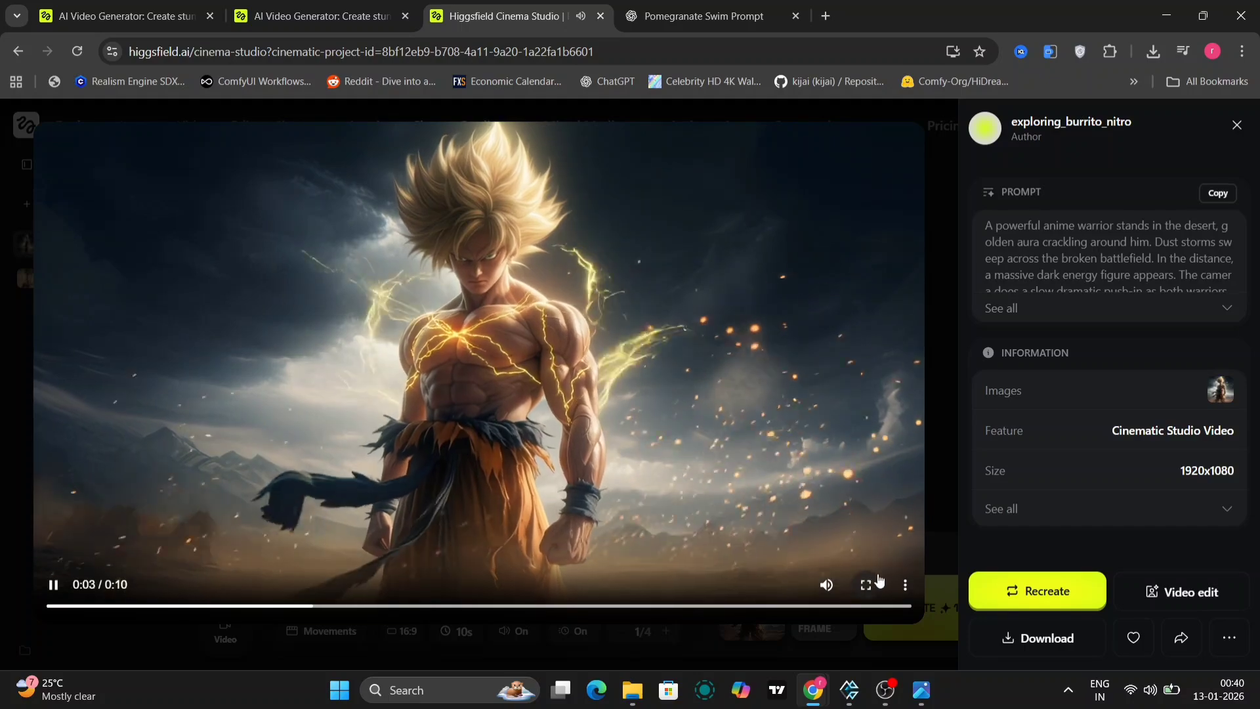
click(868, 583)
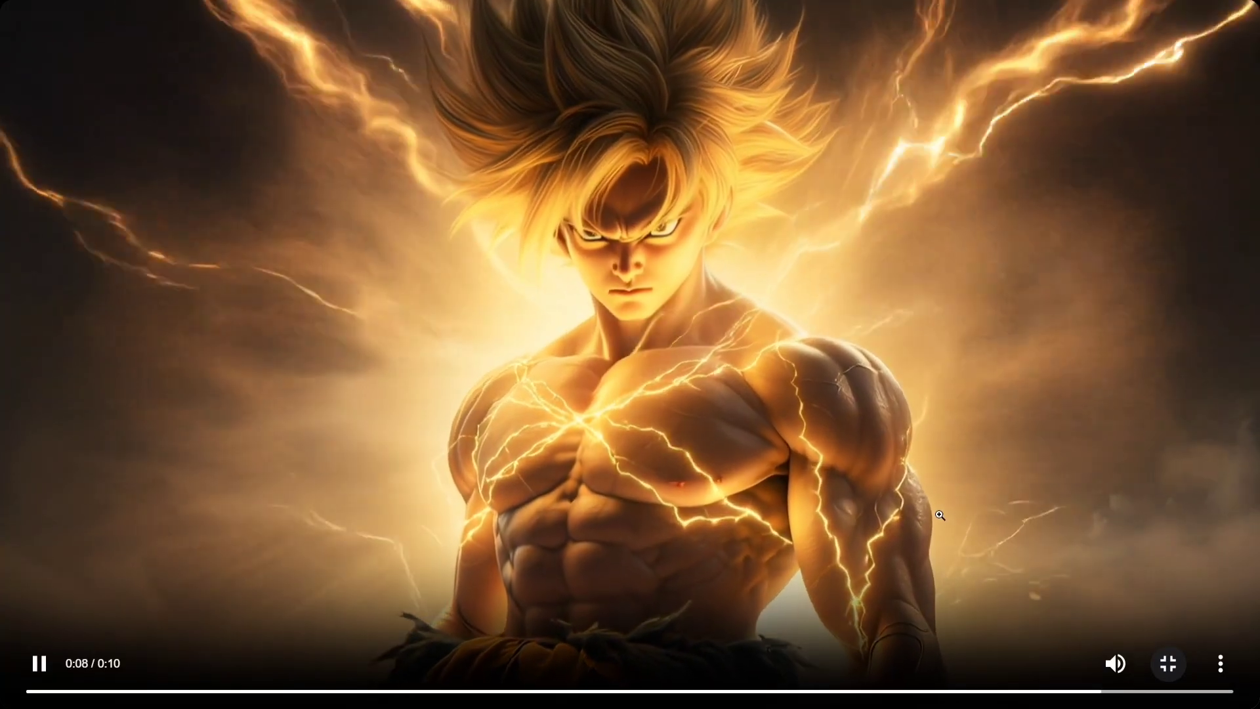
key(Escape)
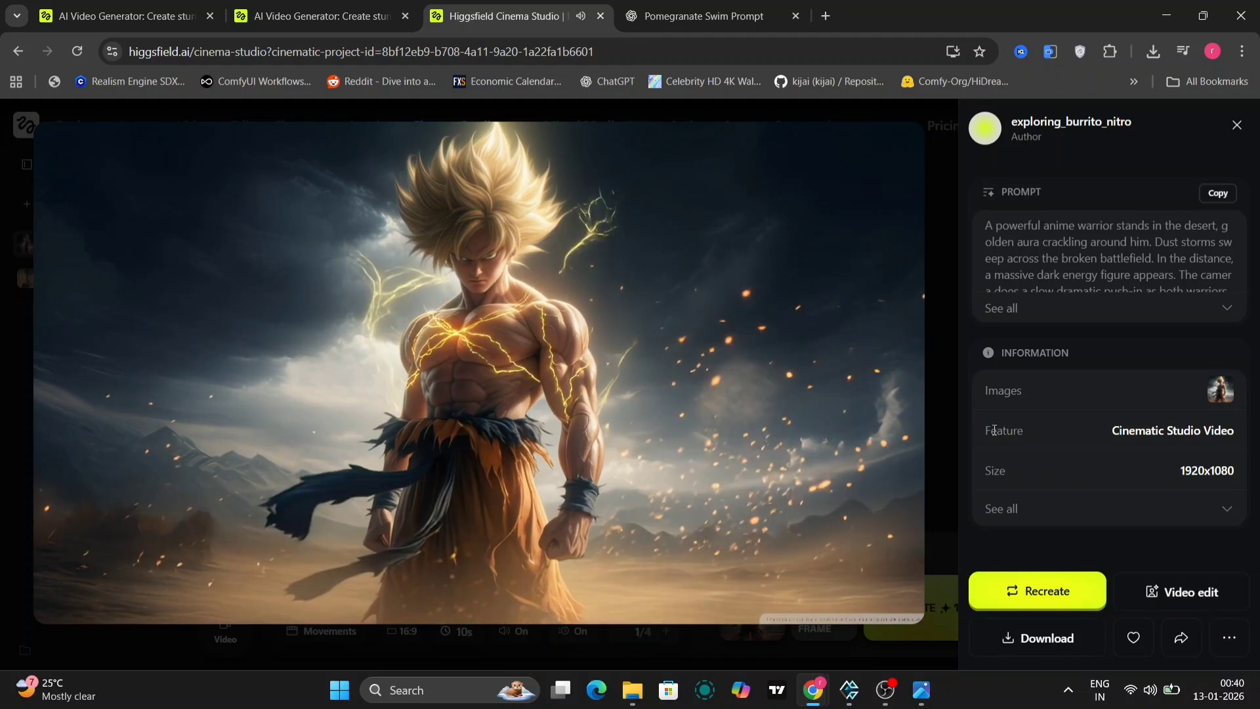
click(939, 405)
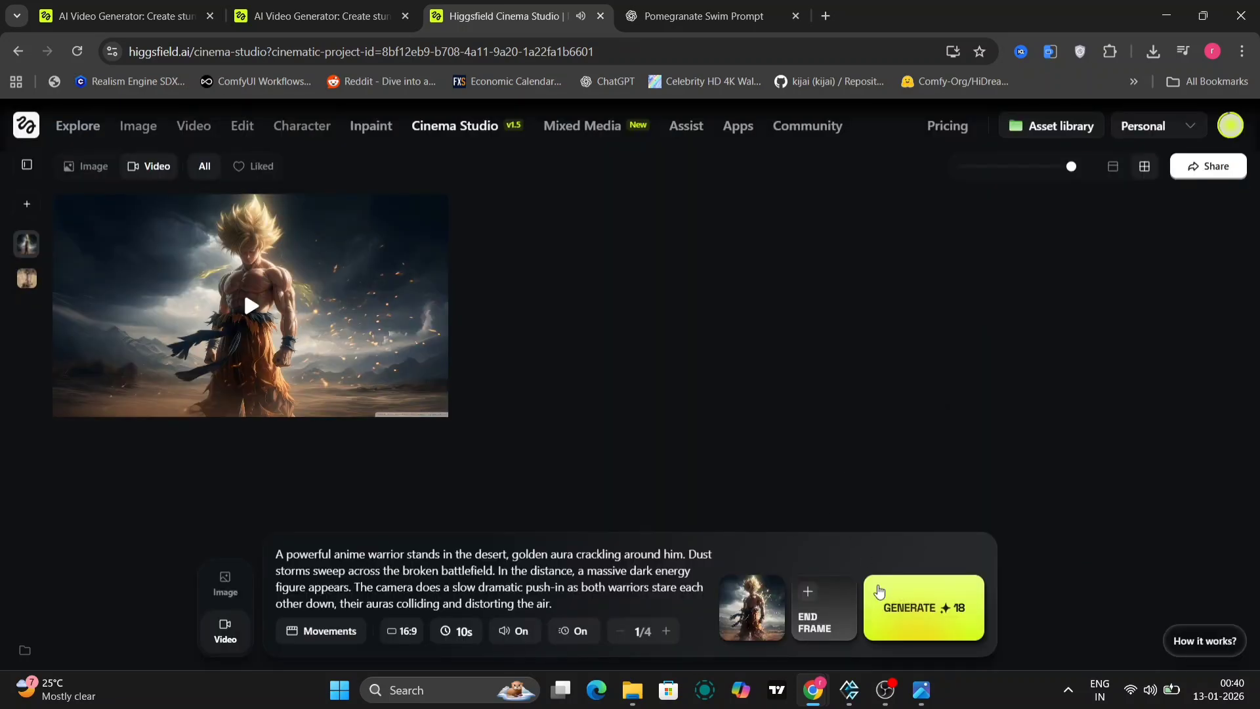